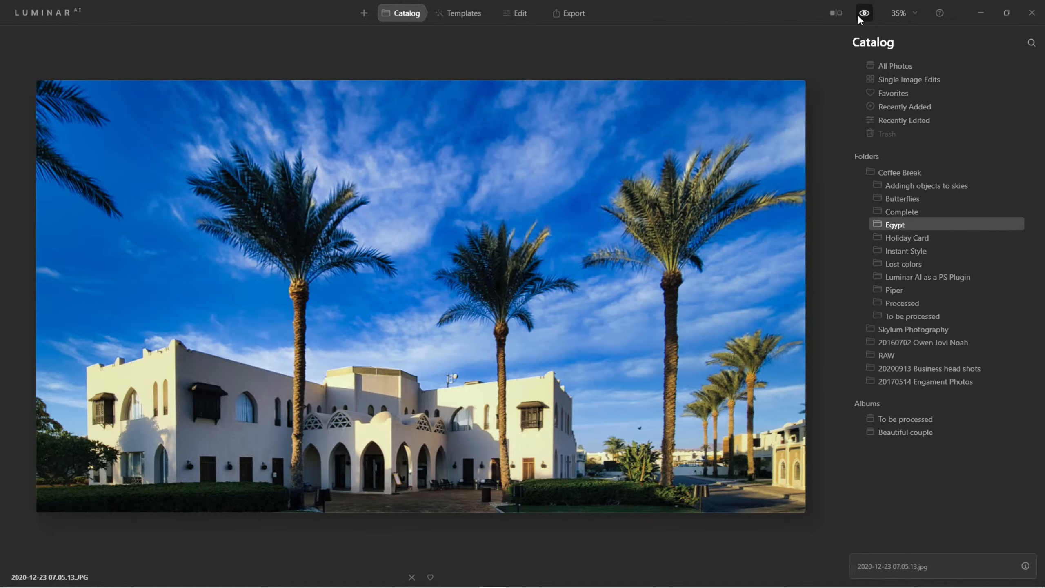
Review the Egypt folder's photos, viewing 2020-12-23 07.04.52.jpg full size with its camera information
double_click(514, 148)
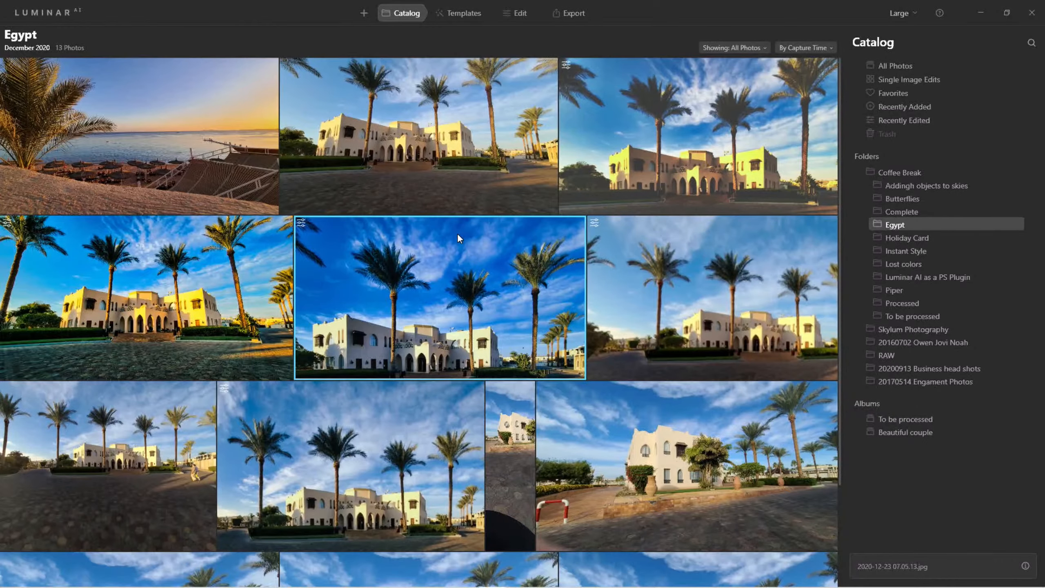
double_click(145, 286)
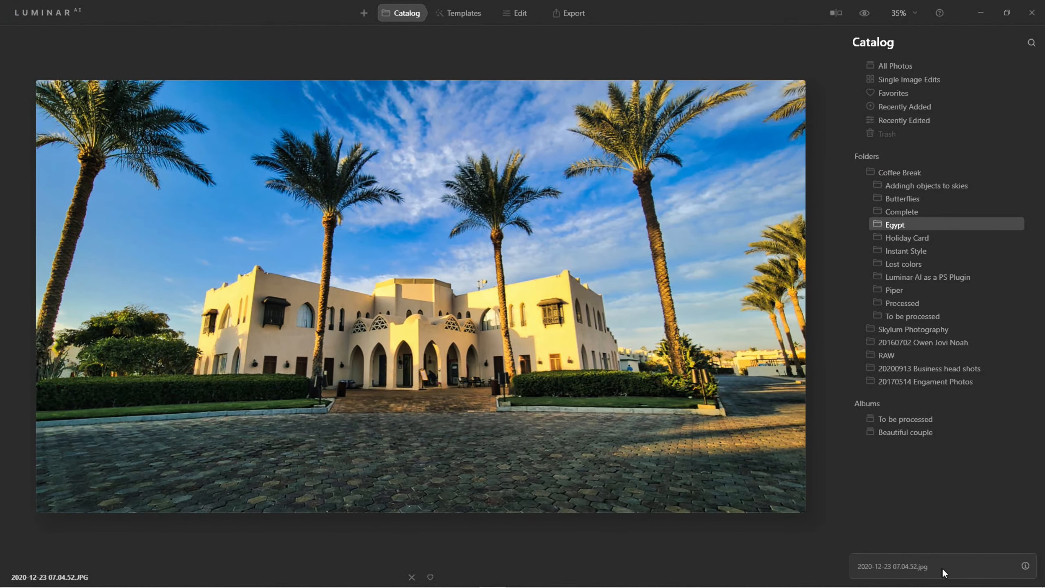
click(1025, 566)
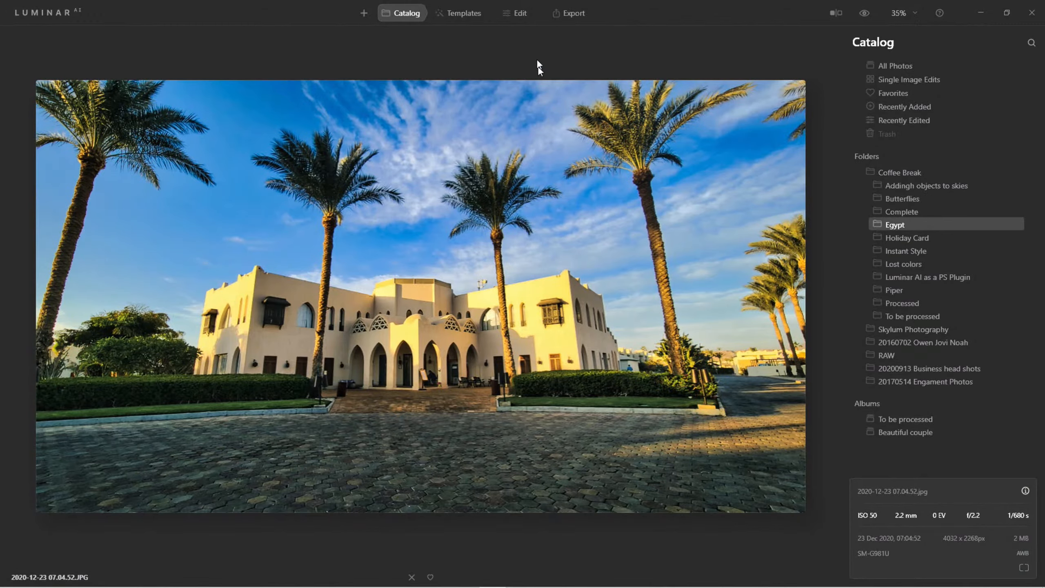
double_click(514, 62)
scroll(460, 208, down, 3)
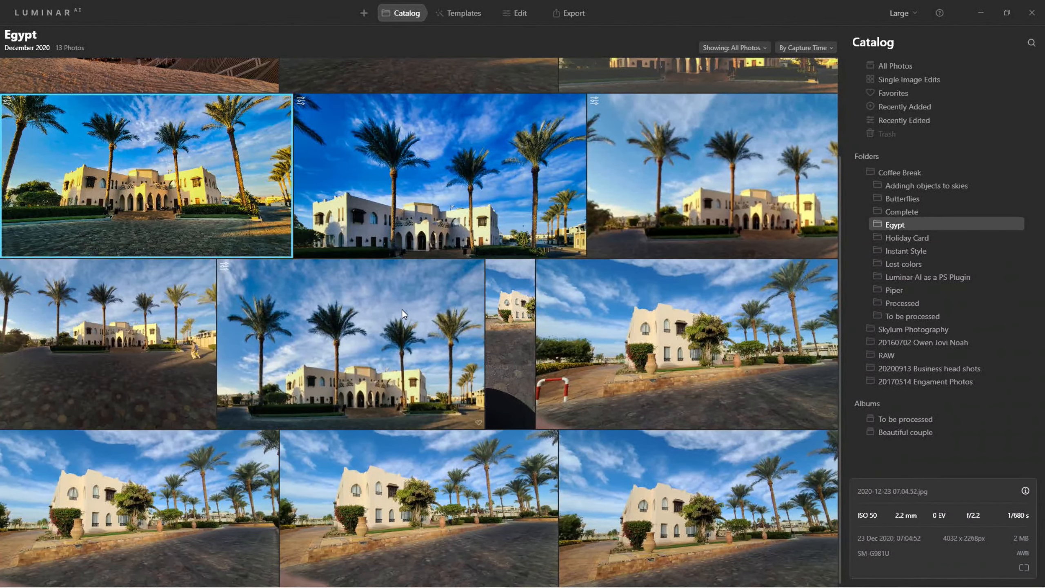
scroll(401, 313, up, 3)
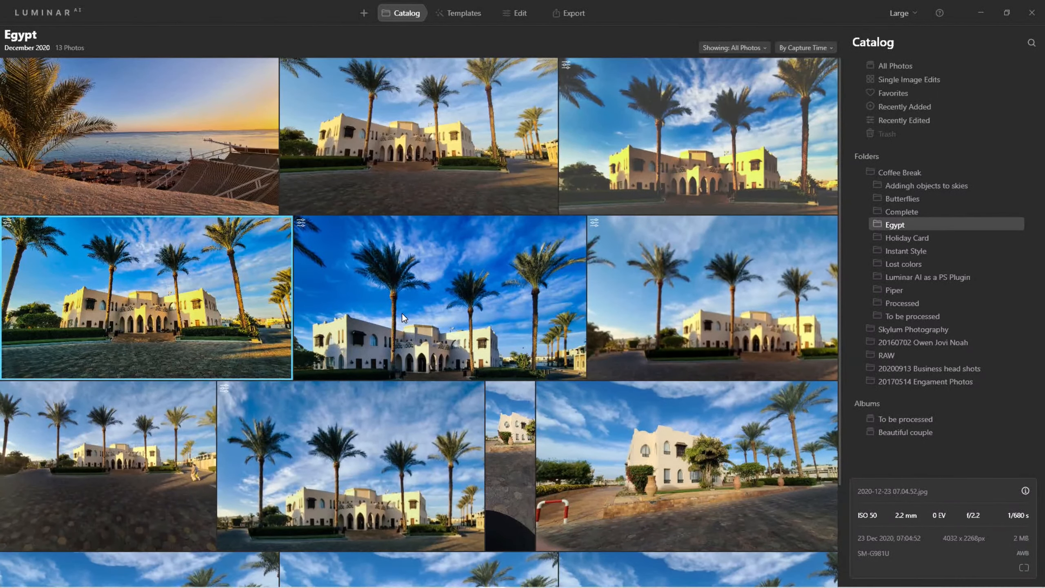
Open photo 2020-12-23 07.10.03.jpg and revert its adjustments to the original
double_click(400, 458)
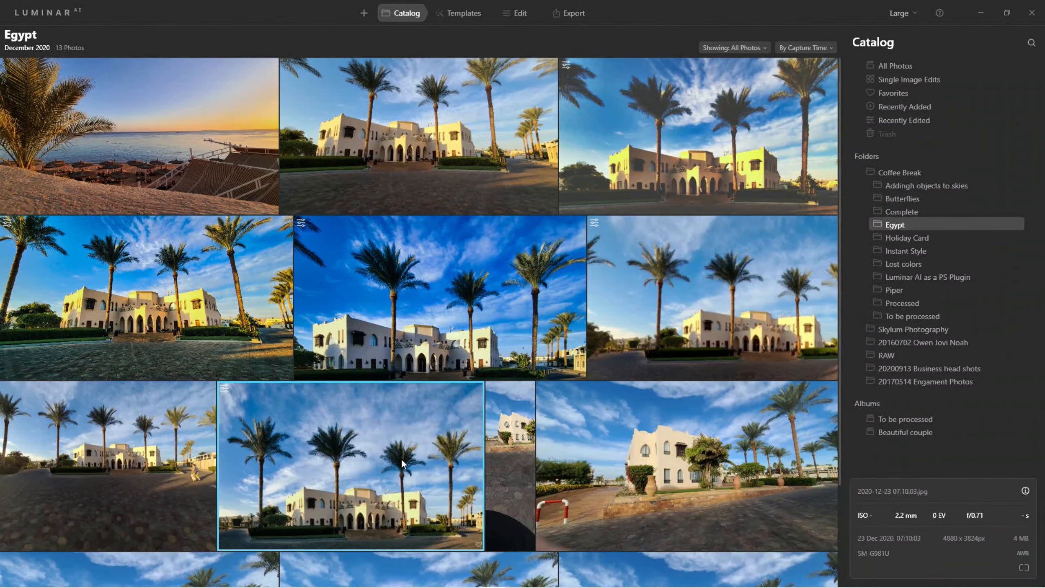
right_click(506, 273)
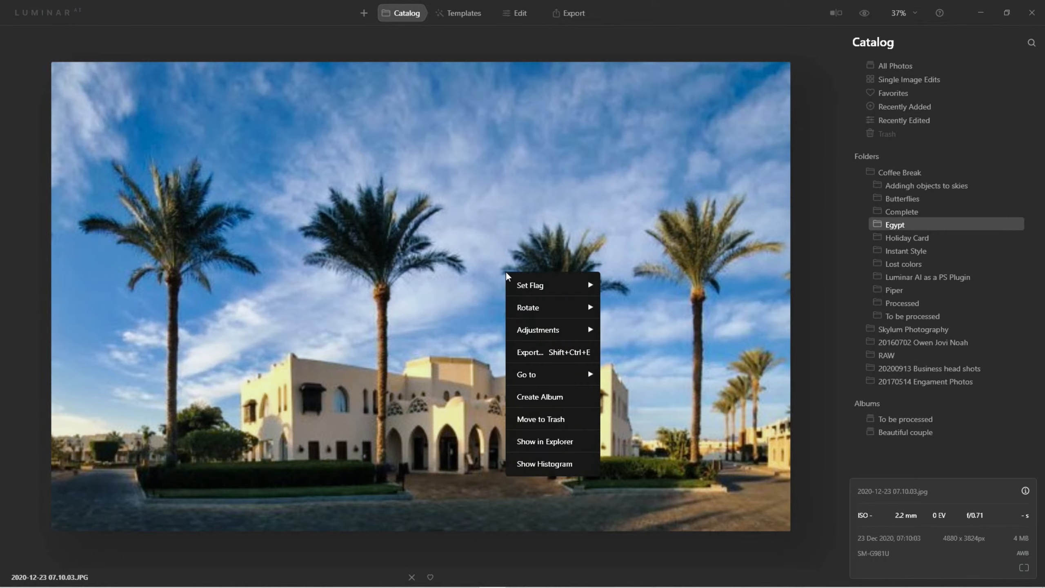
mouse_move(545, 338)
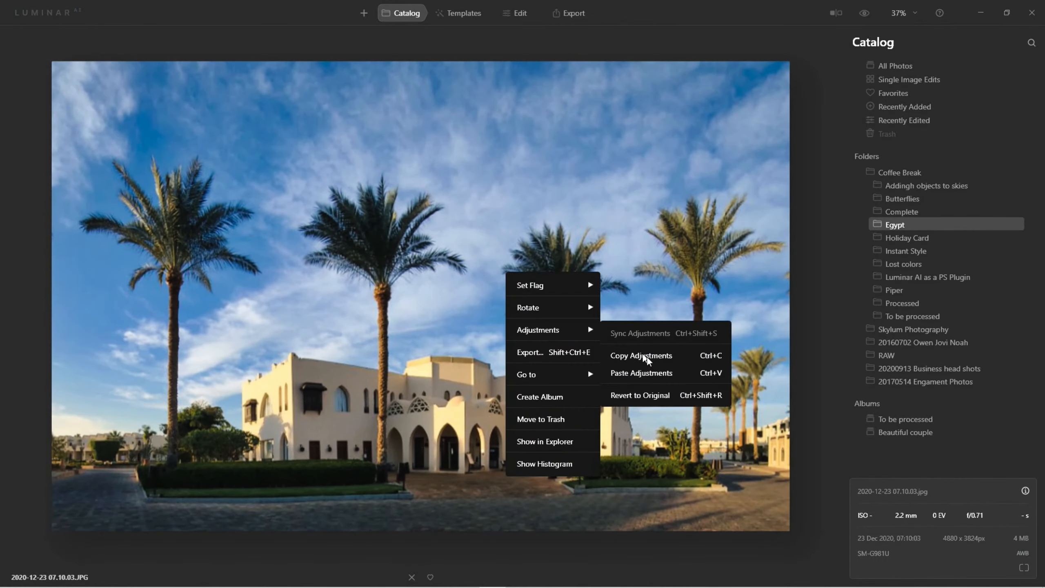
click(654, 398)
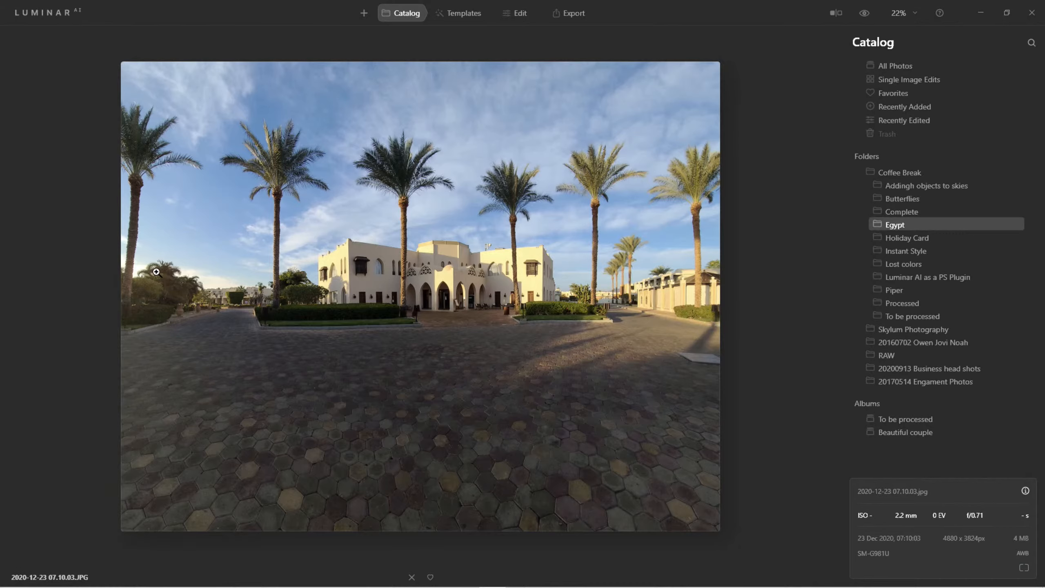
Return to the photo gallery and open 2020-12-23 07.05.13.jpg for editing
double_click(460, 266)
double_click(445, 261)
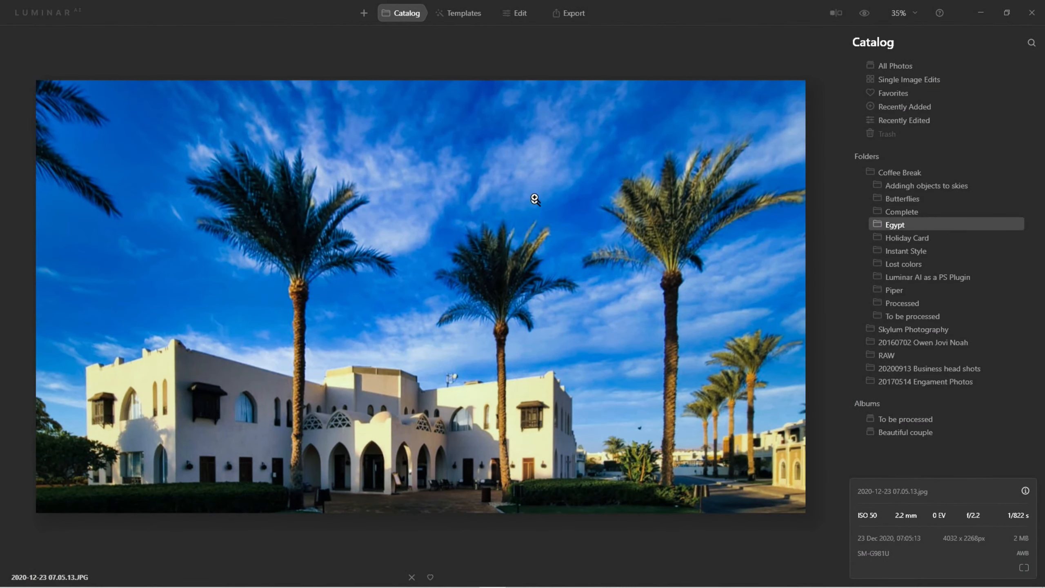
click(530, 14)
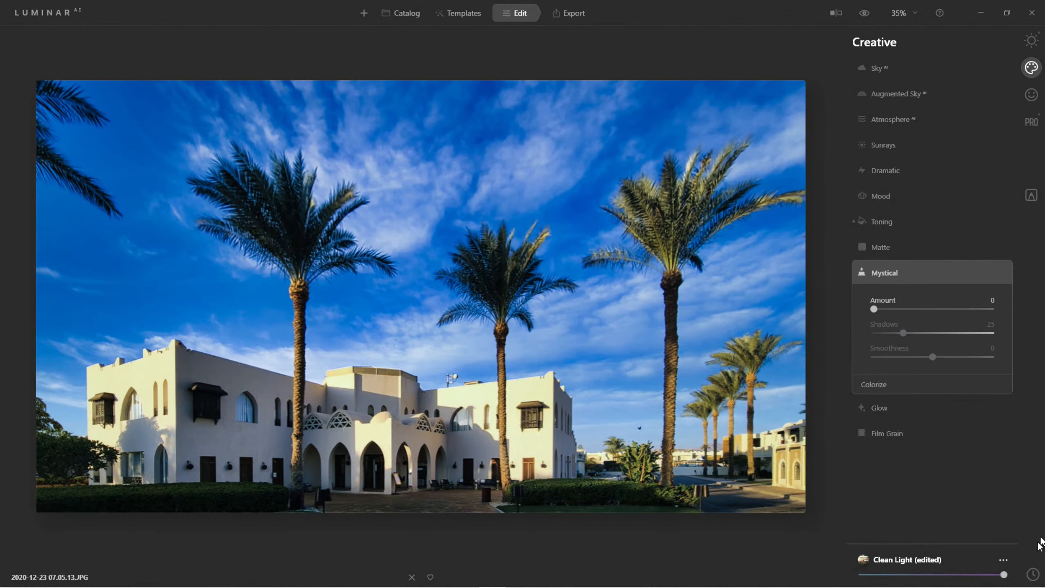
Restore the photo to the Original Image state from its edit history
click(1033, 574)
scroll(946, 527, down, 5)
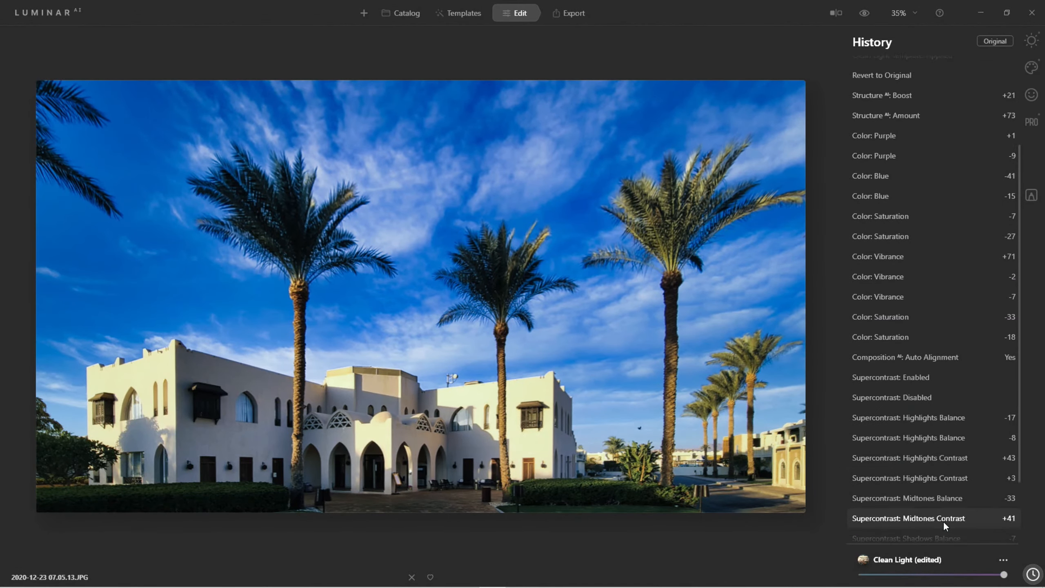
scroll(943, 521, down, 2)
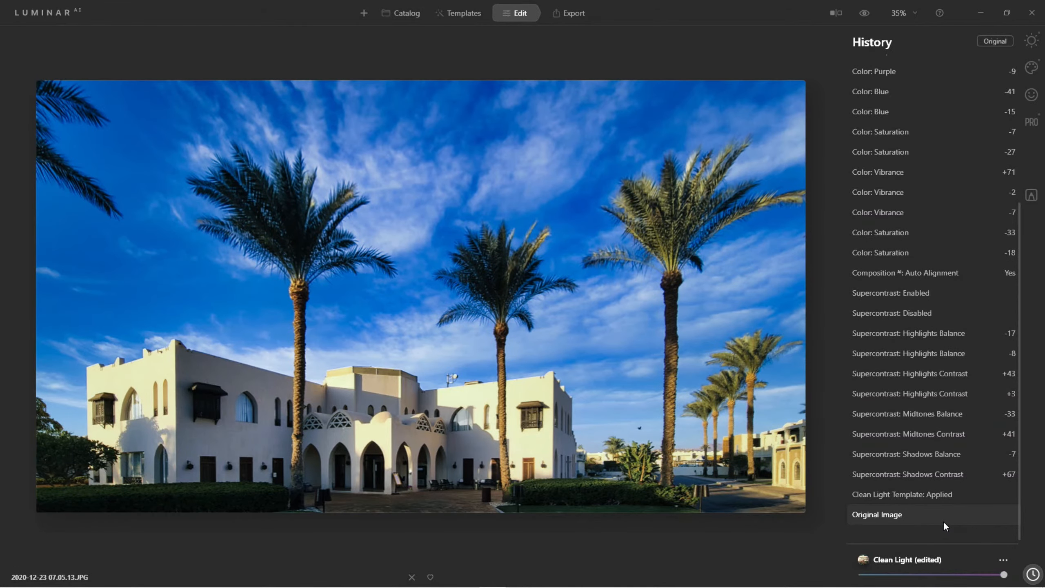
click(904, 510)
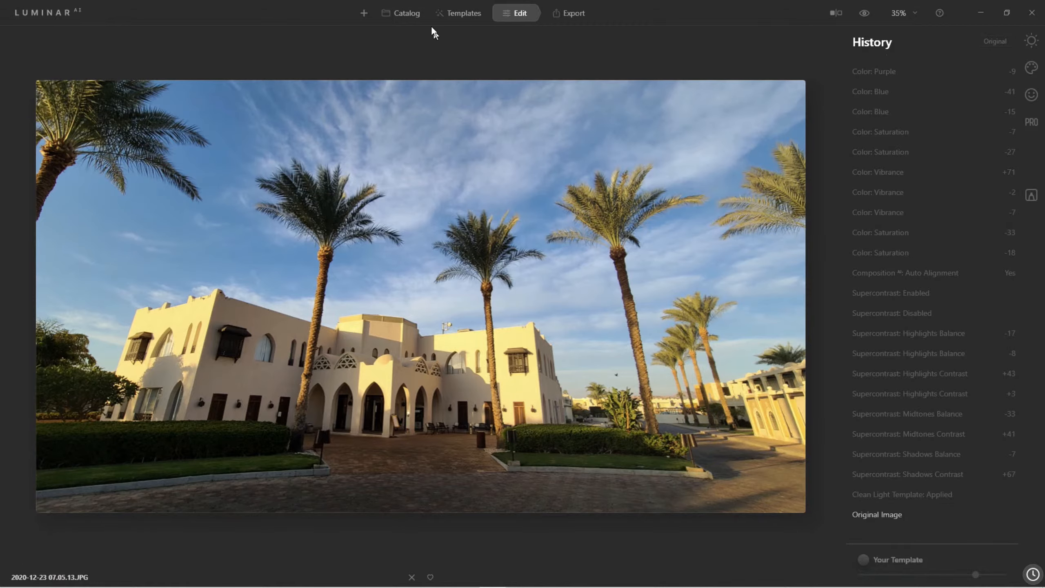
Apply the Clean Light template from the Easy Landscapes collection and compare the photo before and after
click(451, 19)
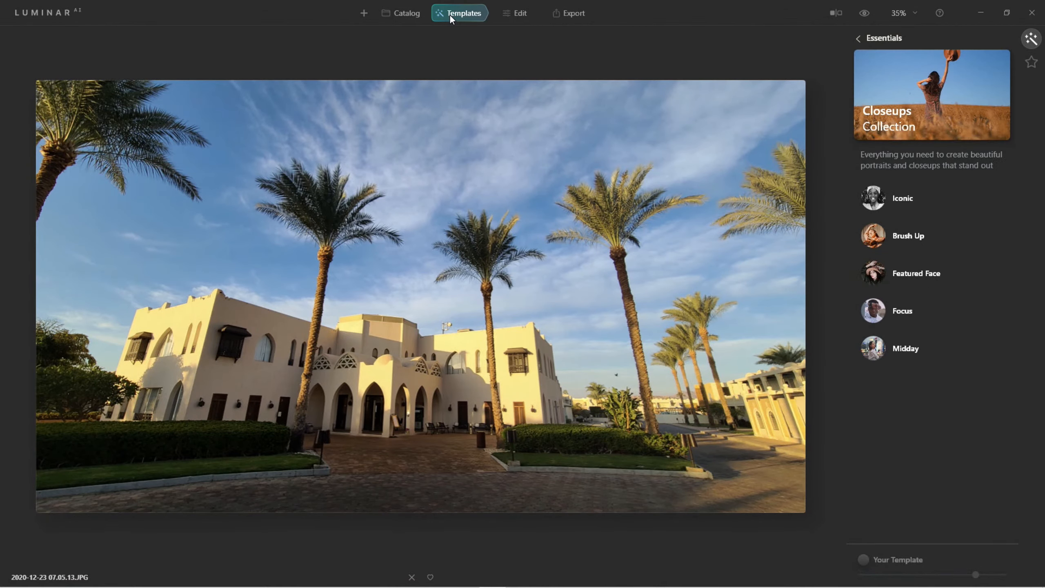
click(858, 39)
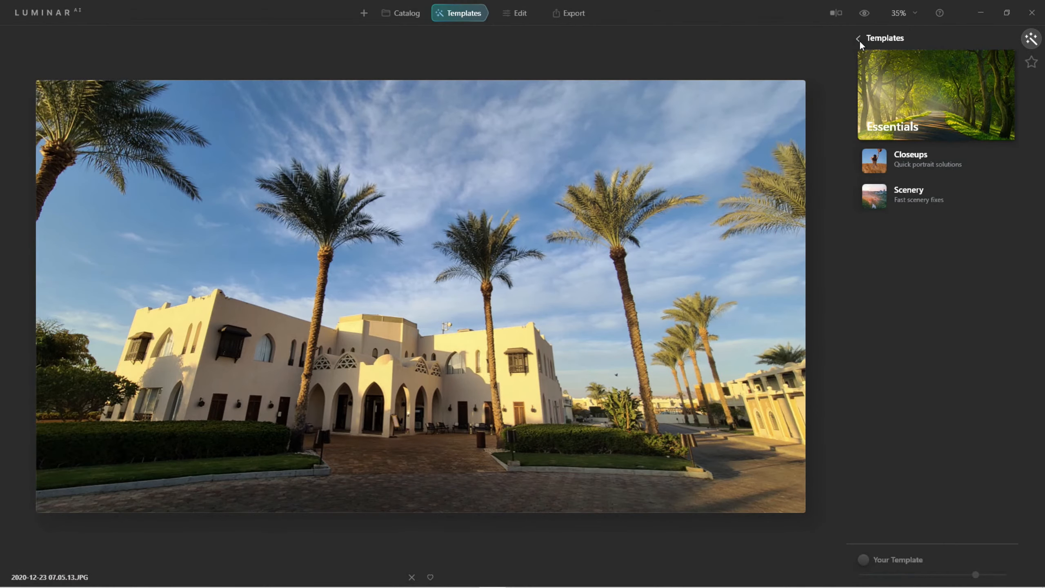
scroll(859, 41, down, 10)
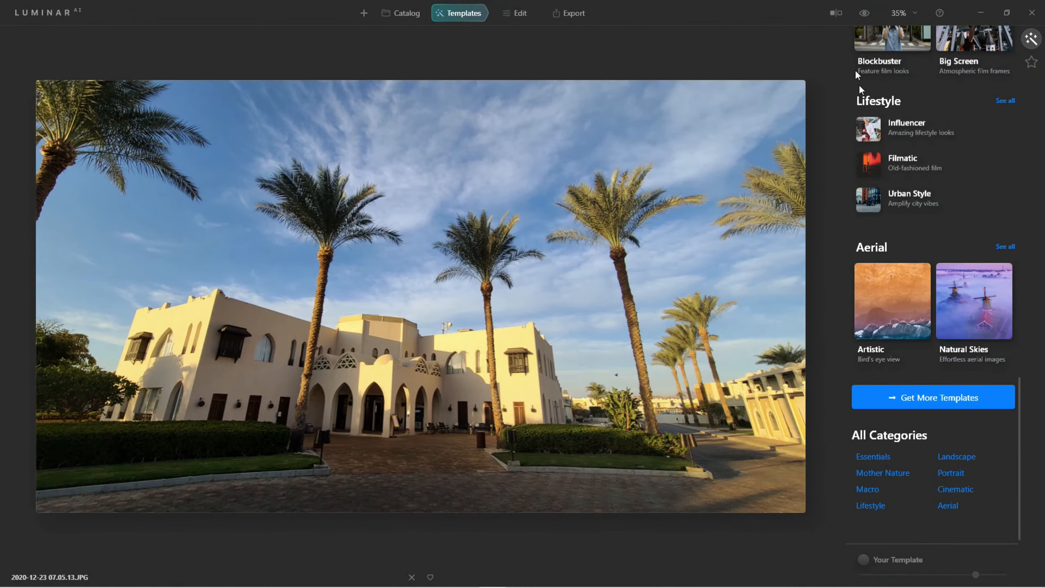
scroll(882, 147, up, 2)
scroll(882, 147, up, 6)
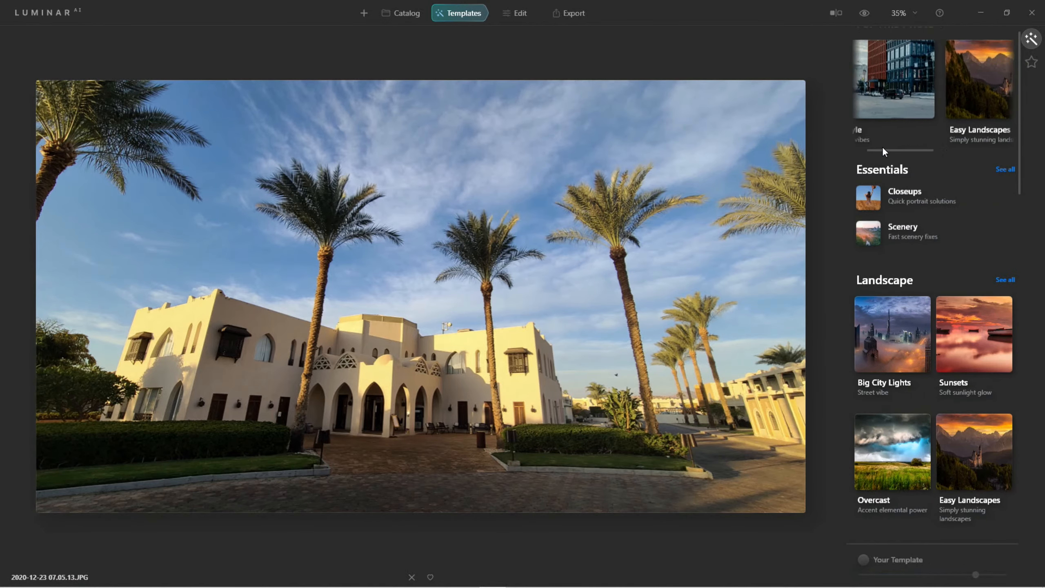
scroll(907, 112, right, 5)
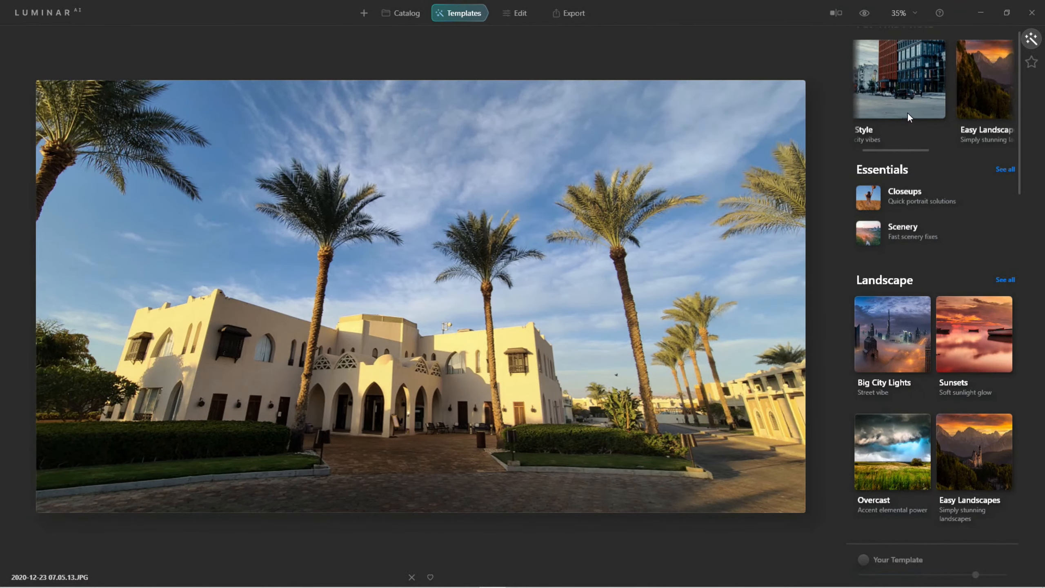
scroll(907, 112, right, 2)
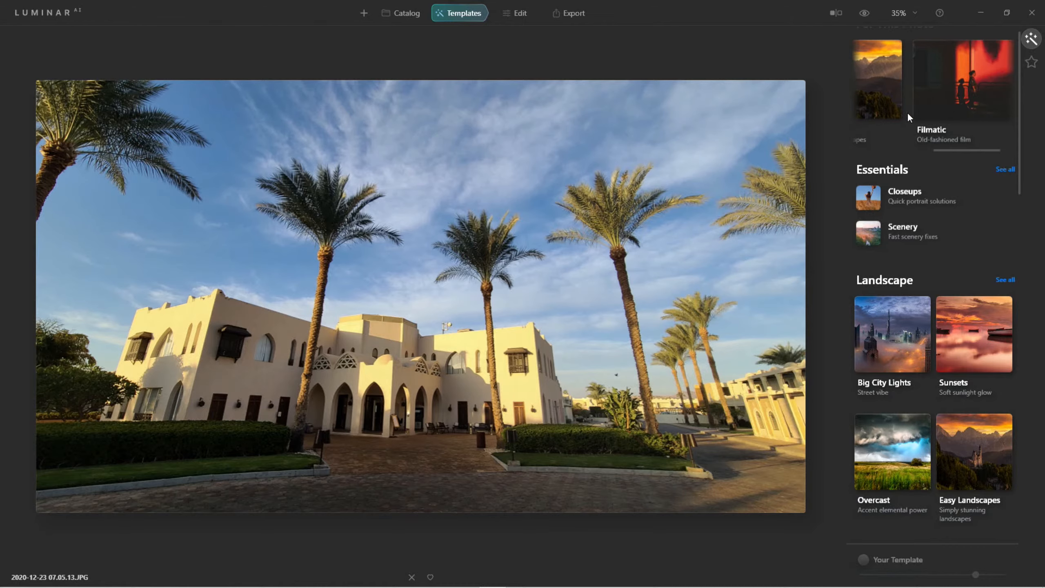
scroll(906, 112, left, 3)
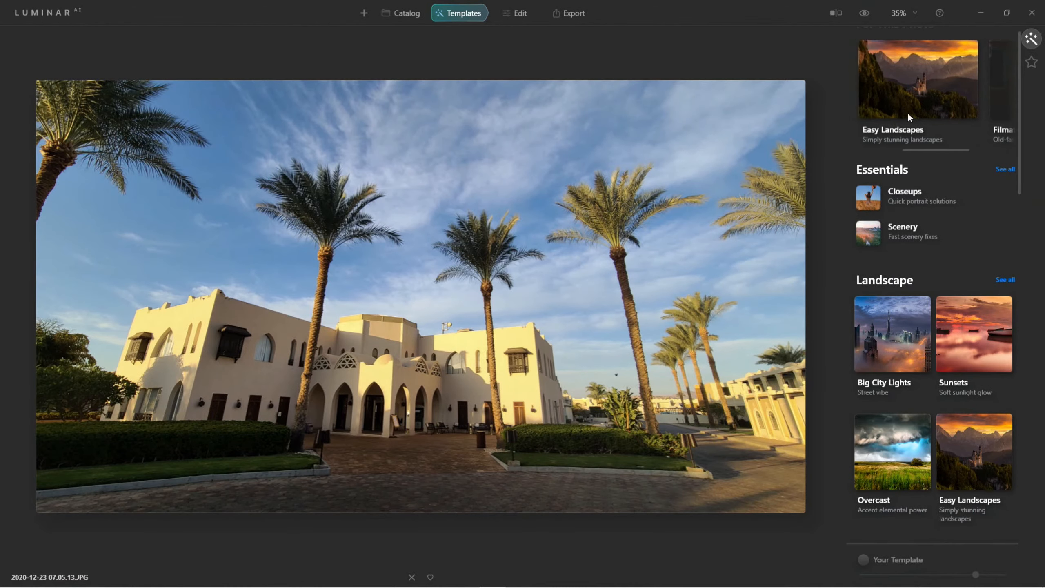
click(969, 71)
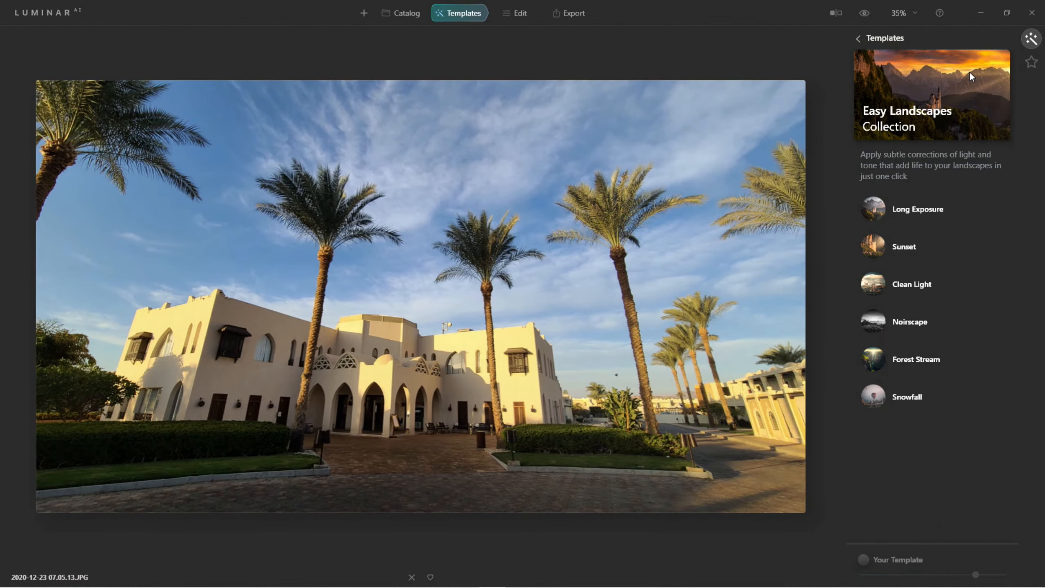
click(872, 284)
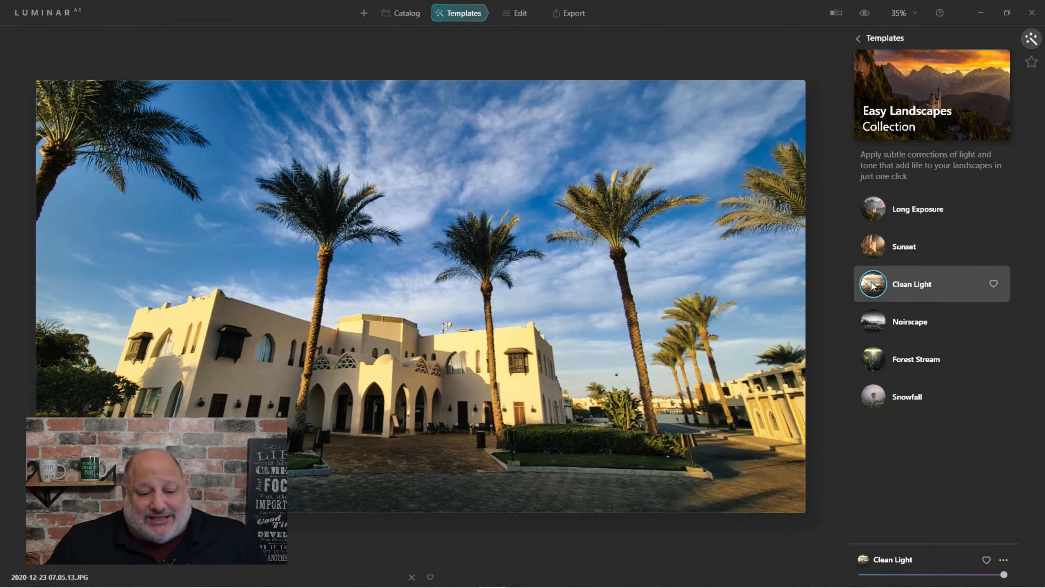
click(864, 13)
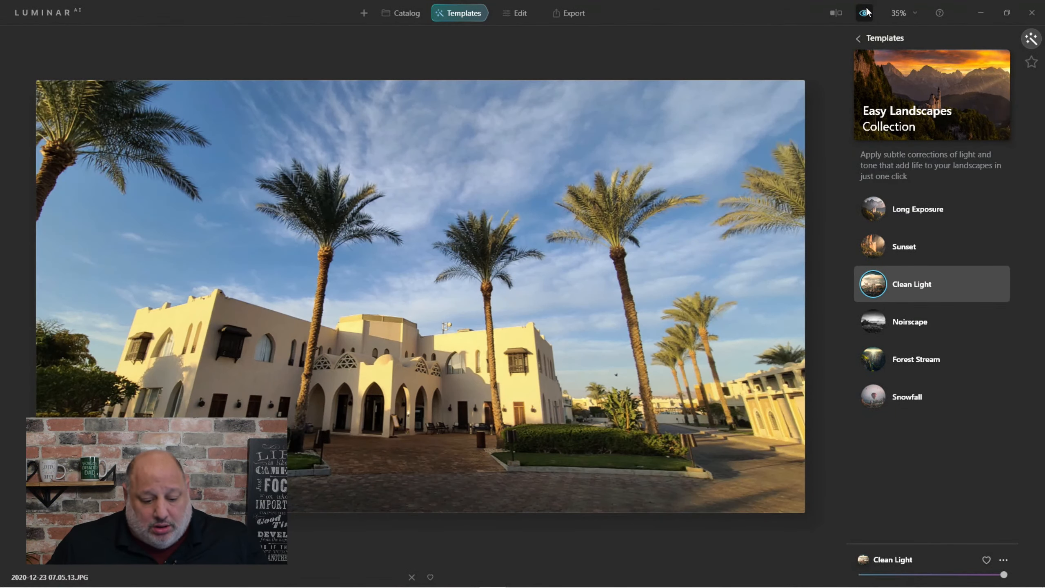
click(866, 12)
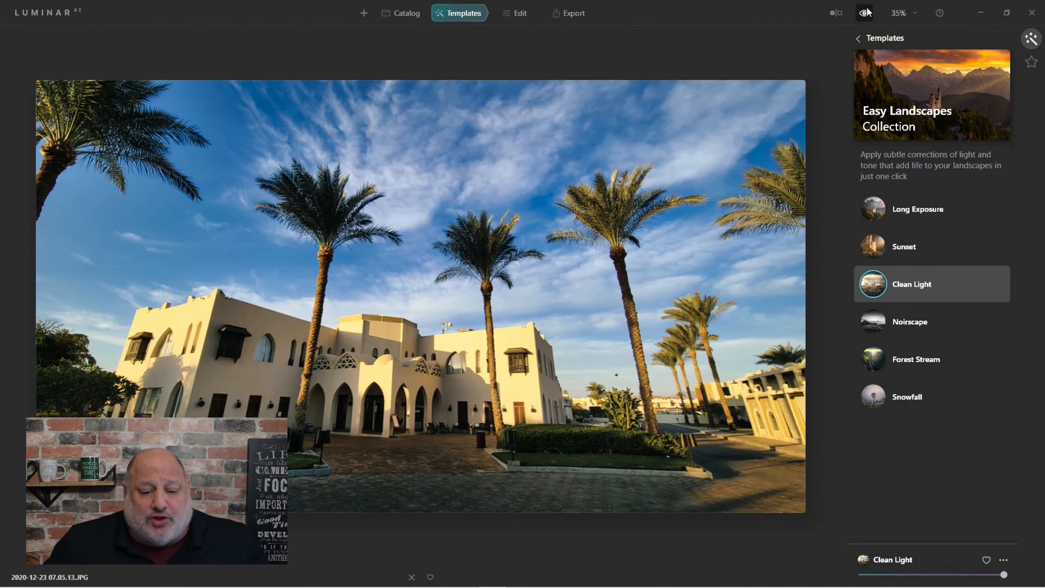
Adjust Enhance AI on the templated photo, setting Accent to 57 and Sky Enhancer to 12
click(522, 14)
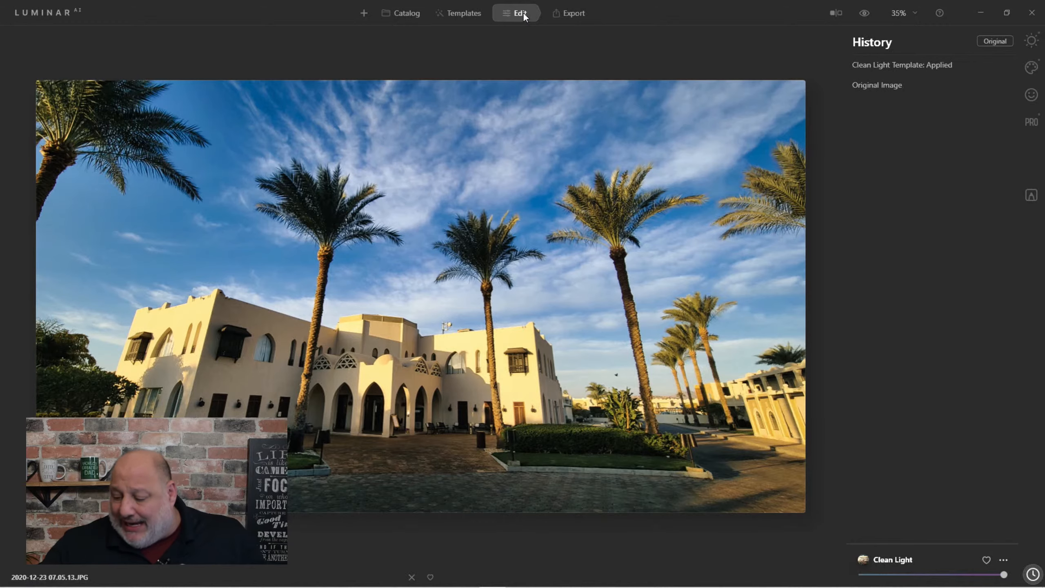
click(1030, 42)
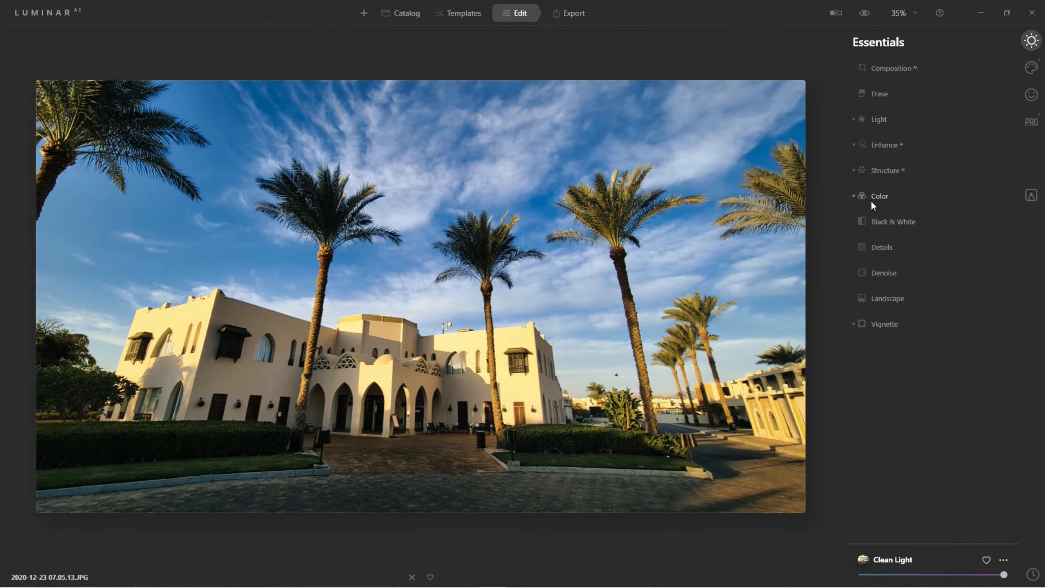
click(883, 146)
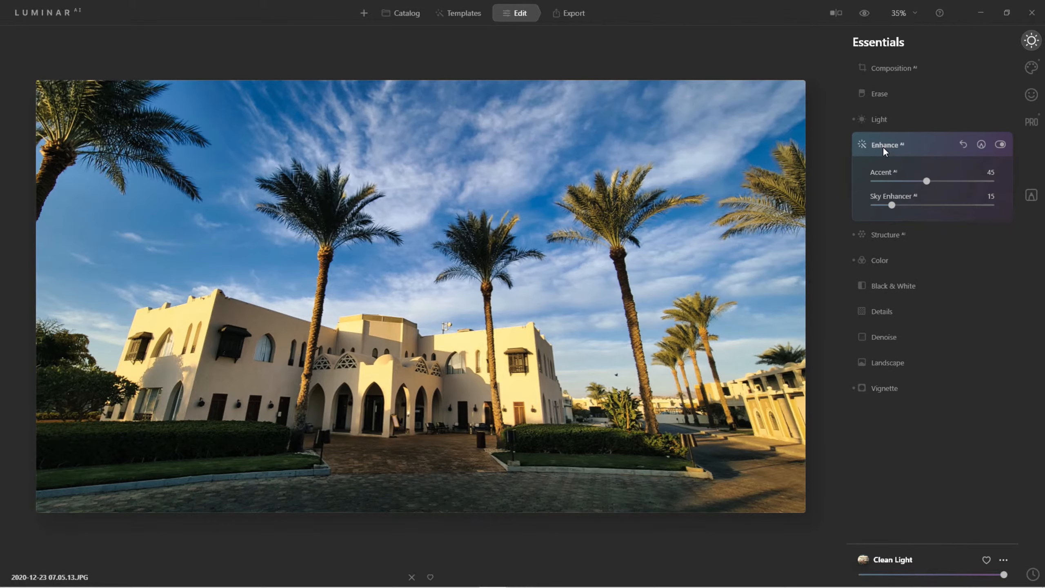
mouse_move(923, 183)
mouse_down()
mouse_move(960, 183)
mouse_move(940, 182)
mouse_up()
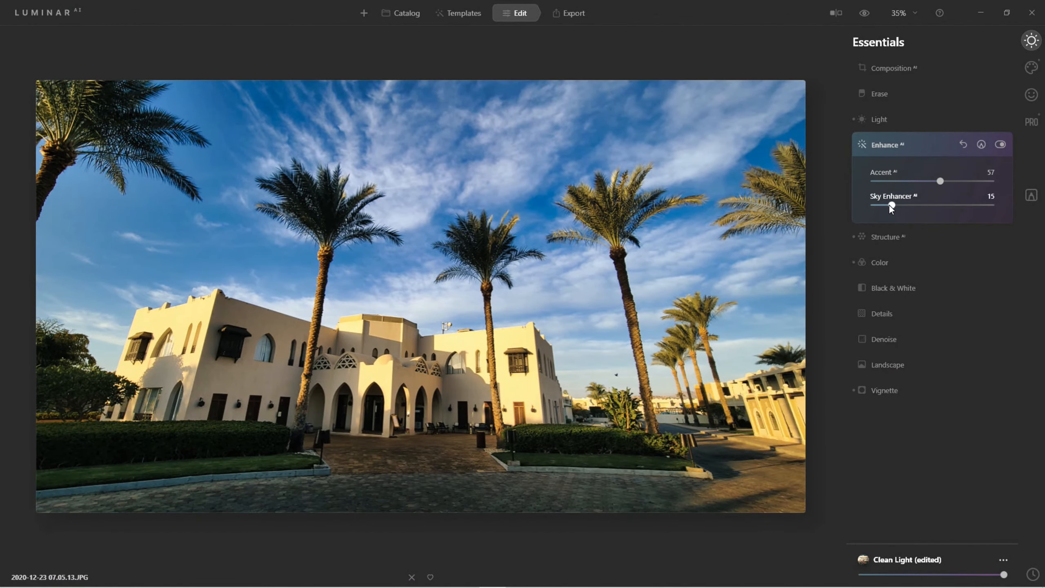
mouse_move(888, 205)
mouse_down()
mouse_move(943, 204)
mouse_move(887, 208)
mouse_up()
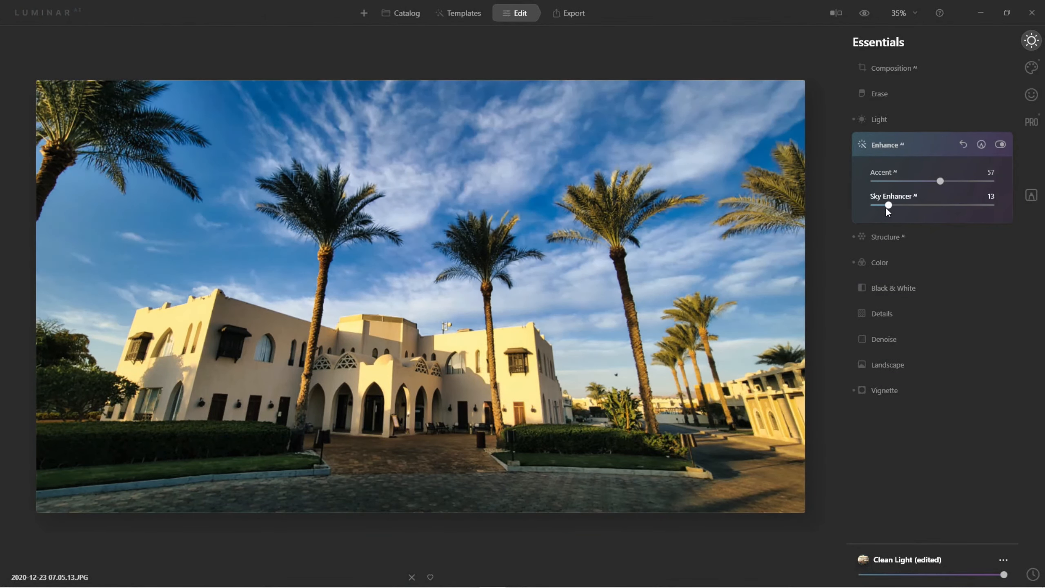
Set the Structure AI Boost to 50 and review the Color tool's HSL hue settings
click(885, 235)
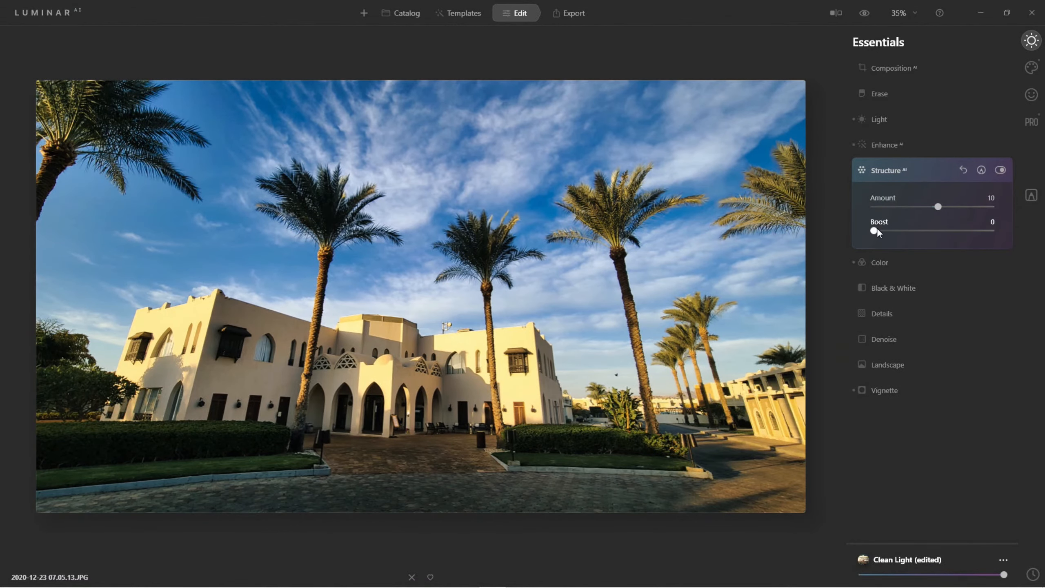
drag(876, 230, 929, 229)
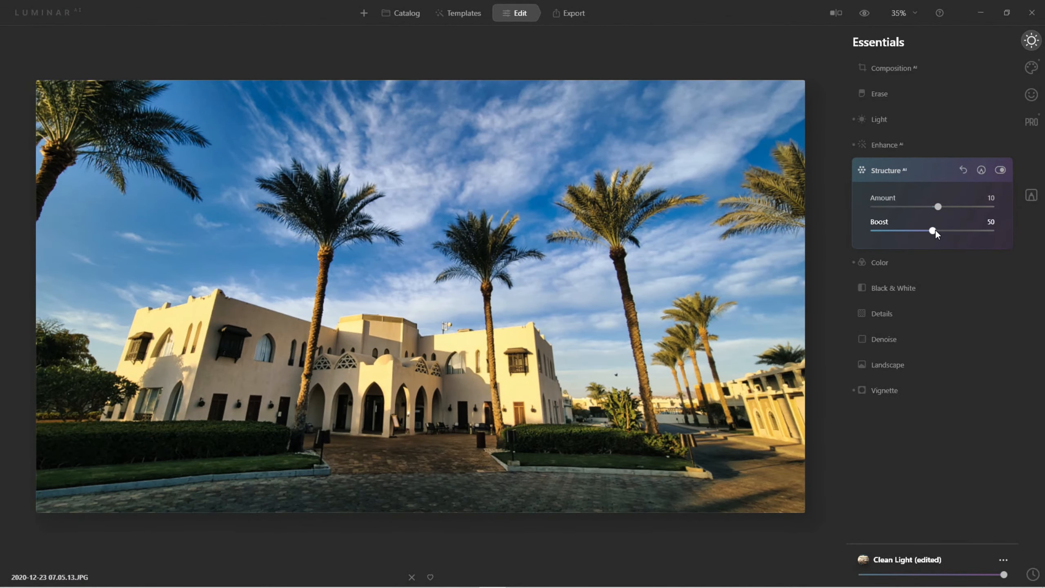
click(879, 264)
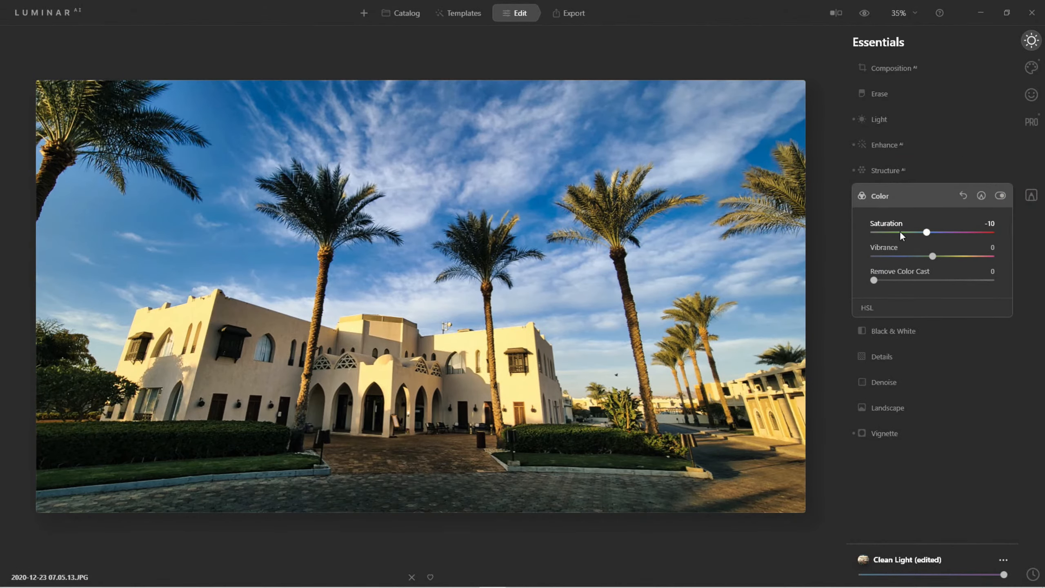
click(865, 308)
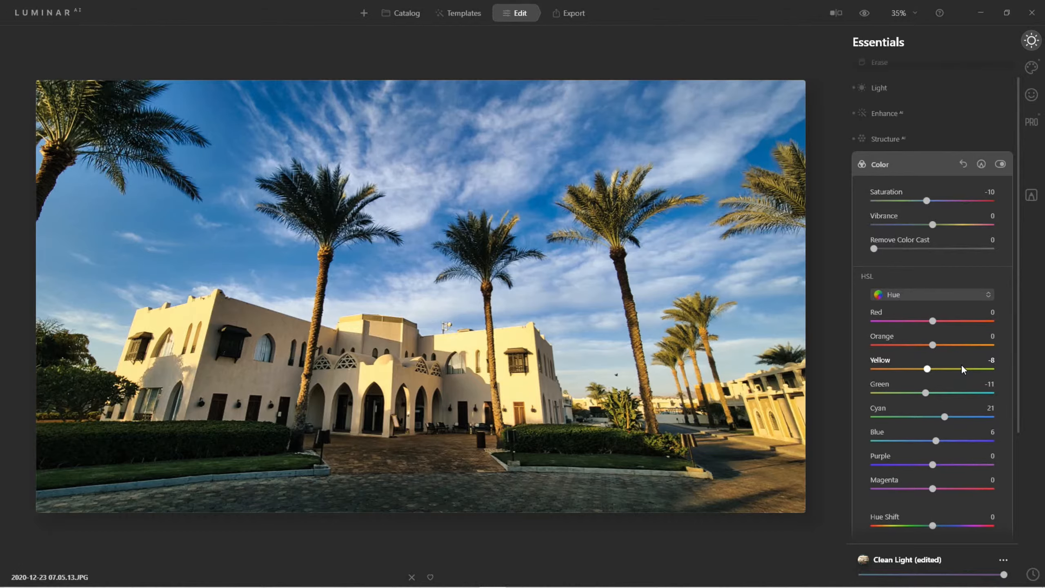
click(884, 165)
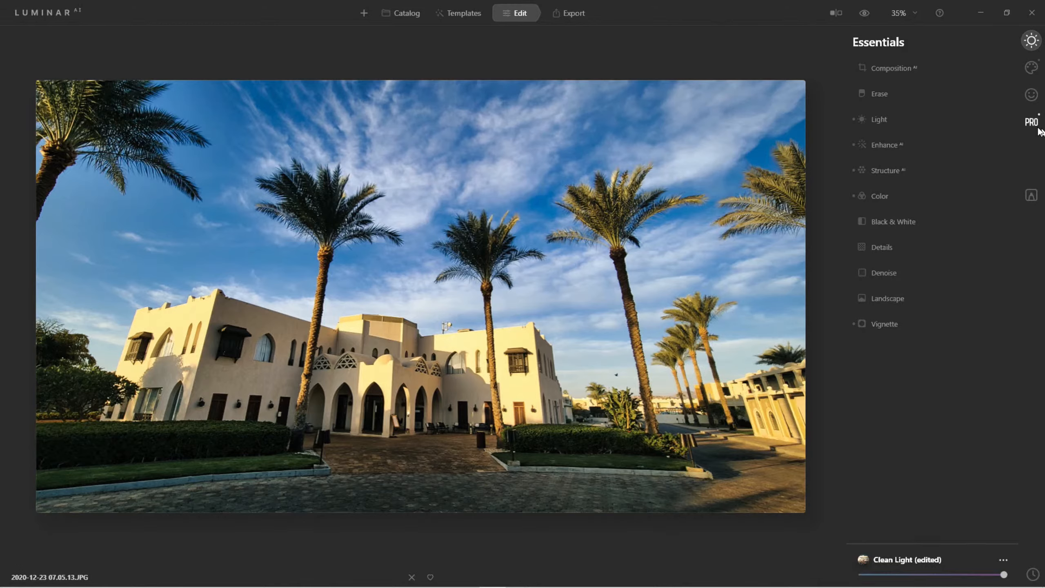
Straighten the building and palms with Composition AI's automatic vertical perspective correction, keeping the Original ratio
click(890, 68)
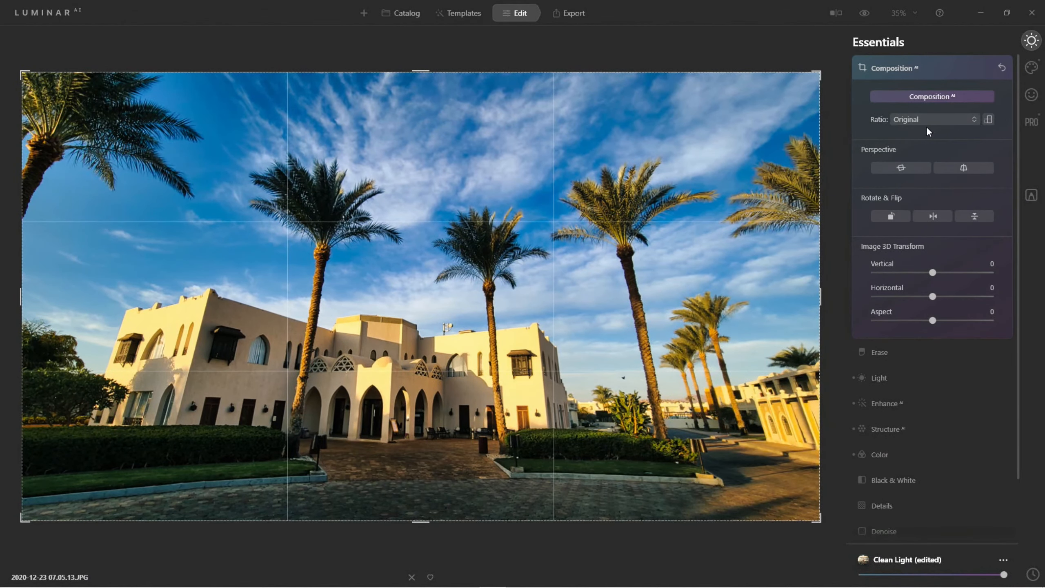
click(963, 167)
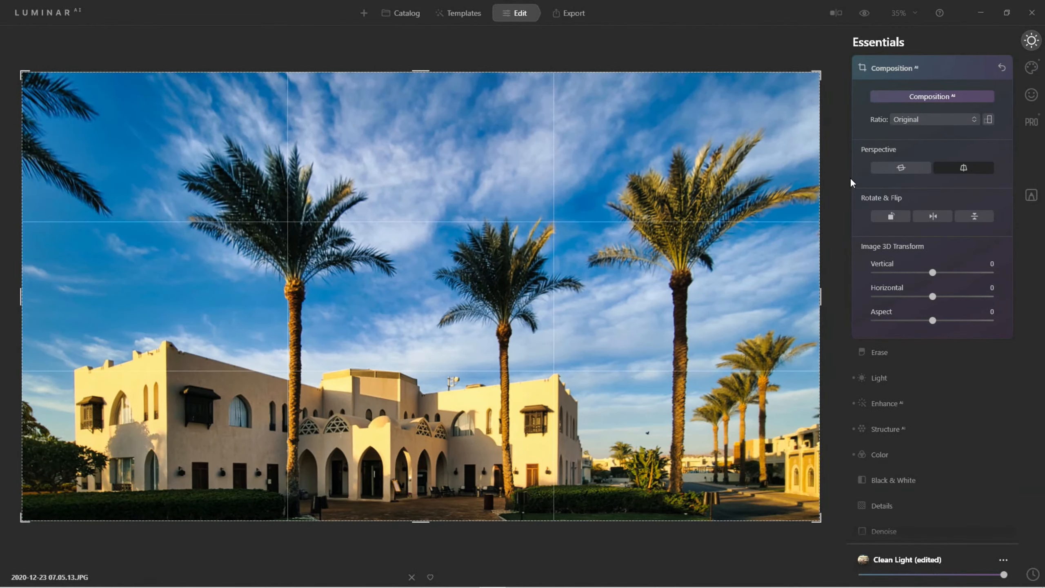
click(897, 66)
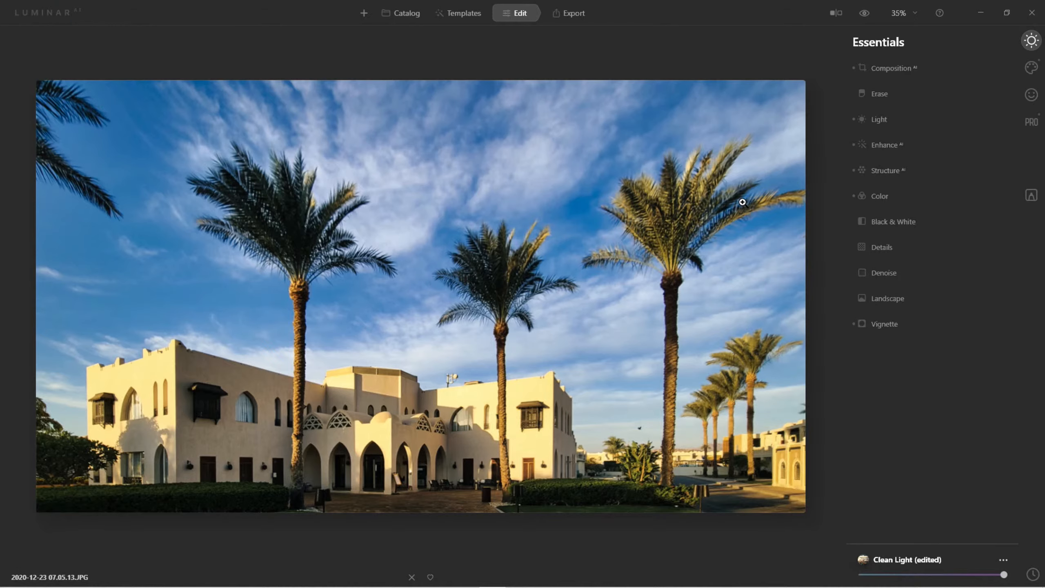
Set Supercontrast to Shadows Contrast 55, Balance -40; Midtones Contrast 31, Balance 19; and Highlights Contrast 16, Balance -44
click(1032, 130)
click(892, 94)
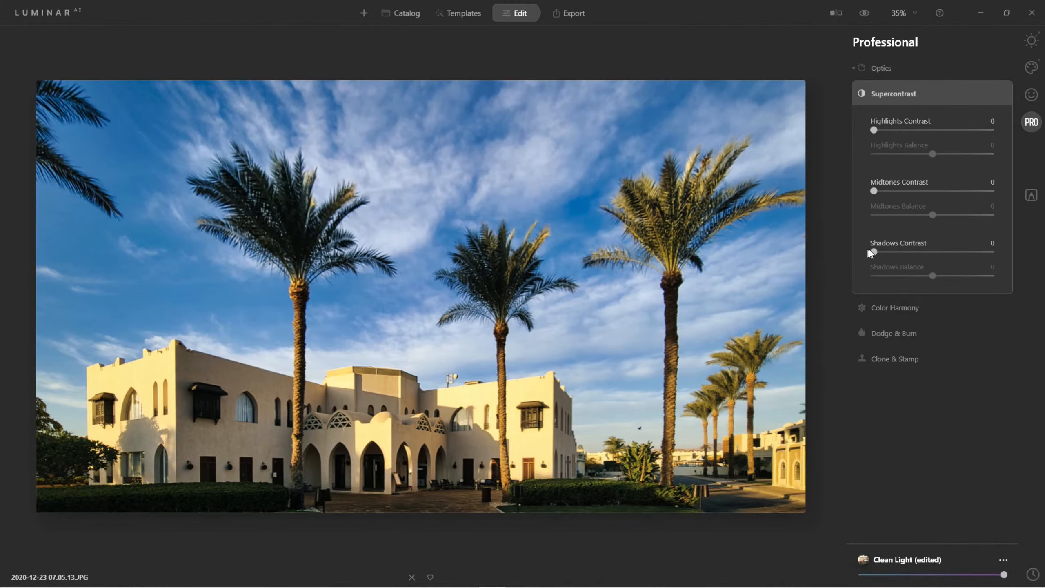
drag(924, 252, 909, 280)
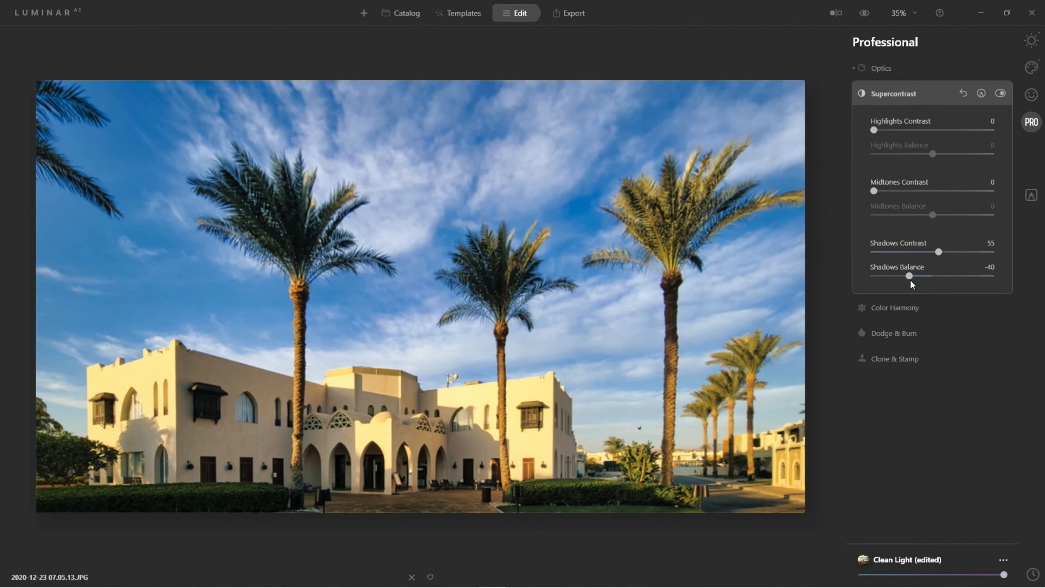
drag(873, 191, 943, 229)
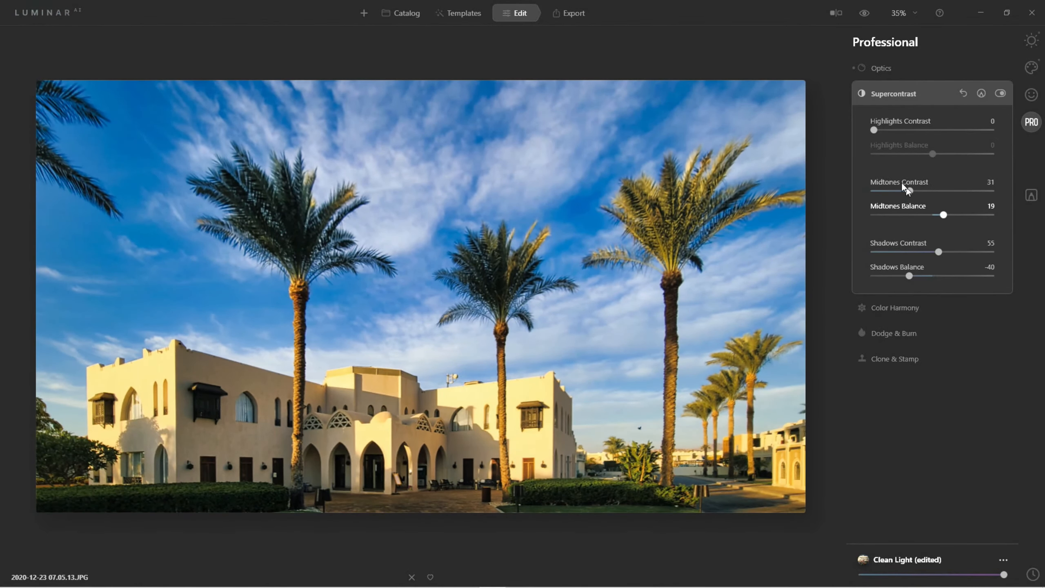
drag(873, 131, 907, 156)
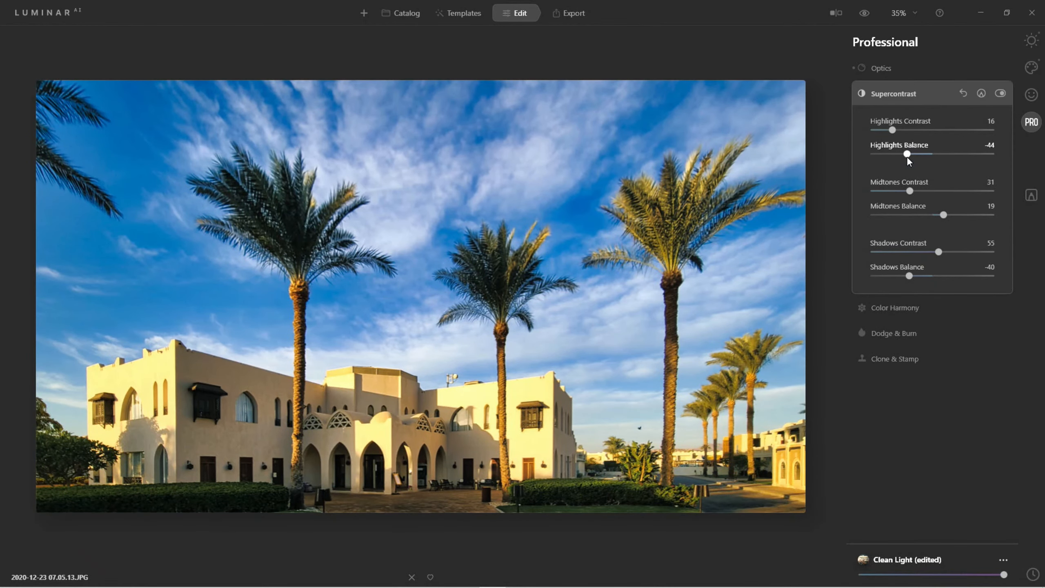
click(887, 91)
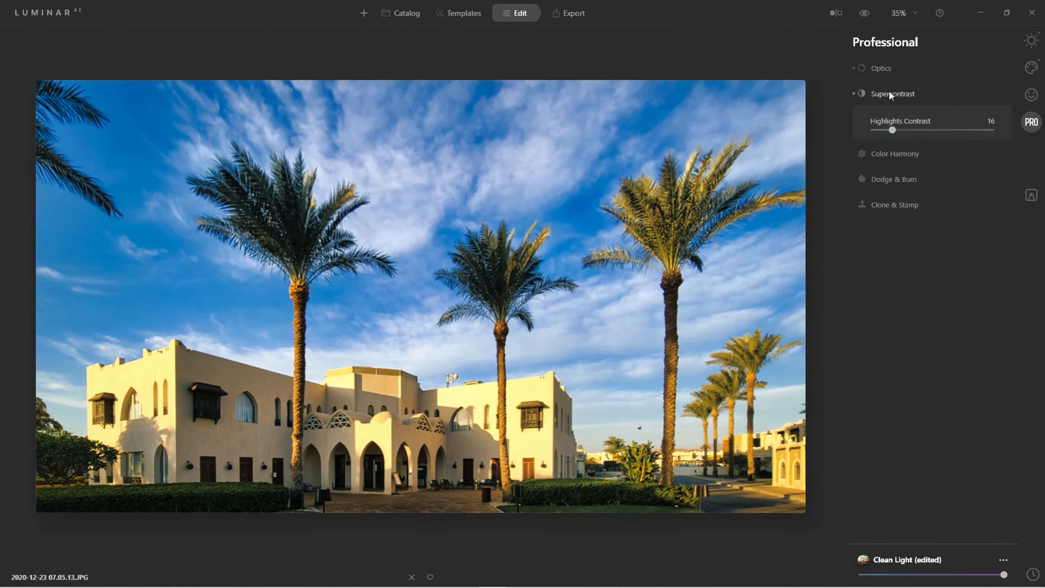
Compare the photo before and after editing, and preview the Clean Light edit at reduced strength before restoring full strength
click(865, 13)
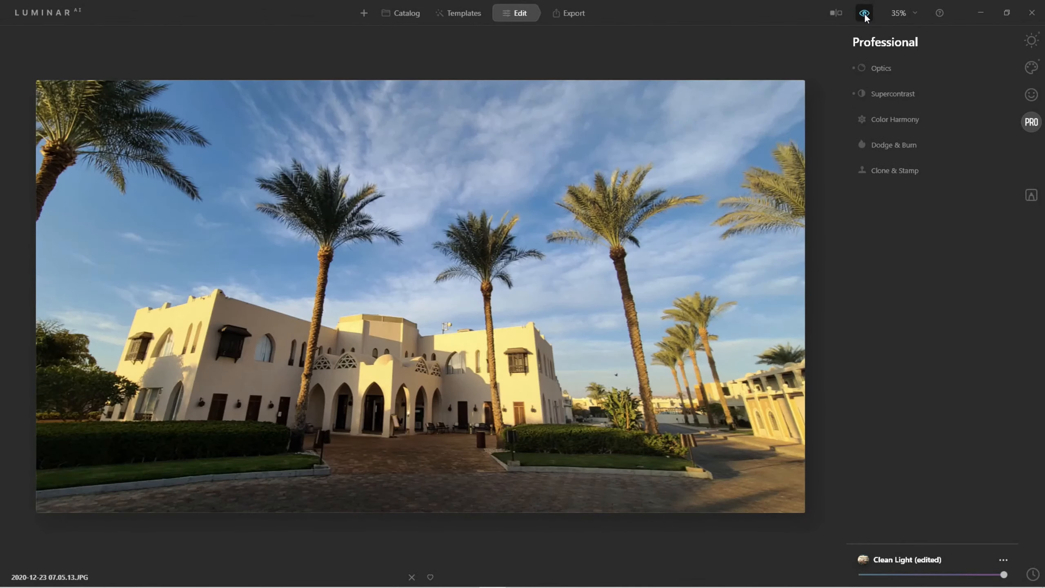
click(865, 14)
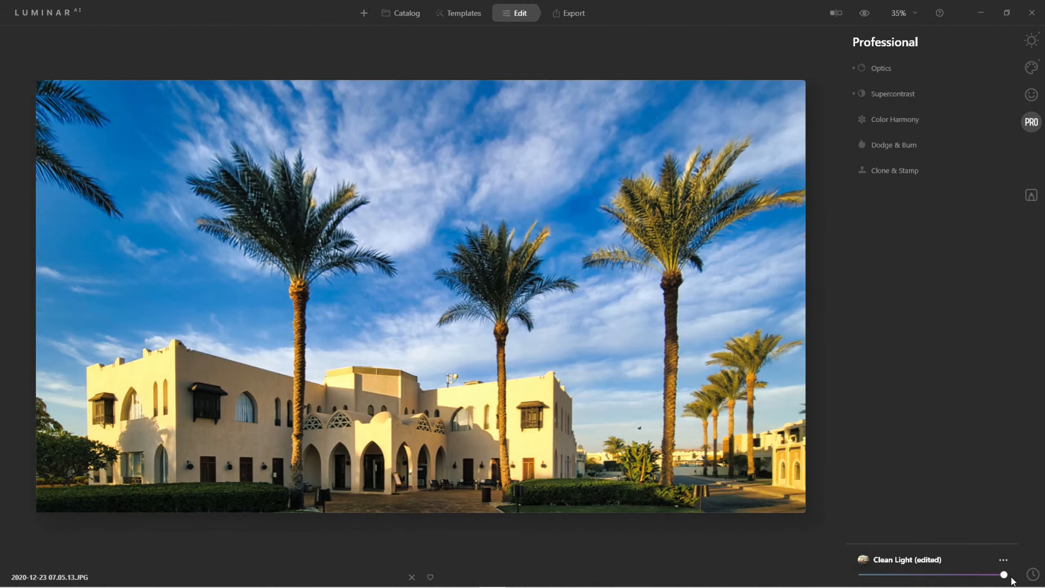
mouse_move(1004, 575)
mouse_down()
mouse_move(863, 584)
mouse_move(1004, 580)
mouse_move(941, 580)
mouse_move(1003, 580)
mouse_move(989, 587)
mouse_up()
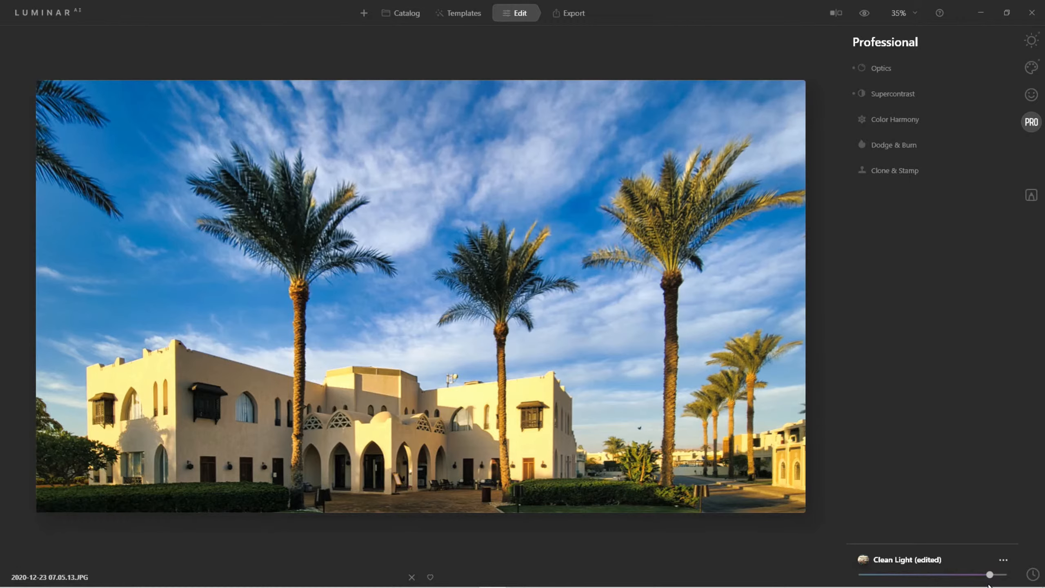
drag(989, 583, 878, 576)
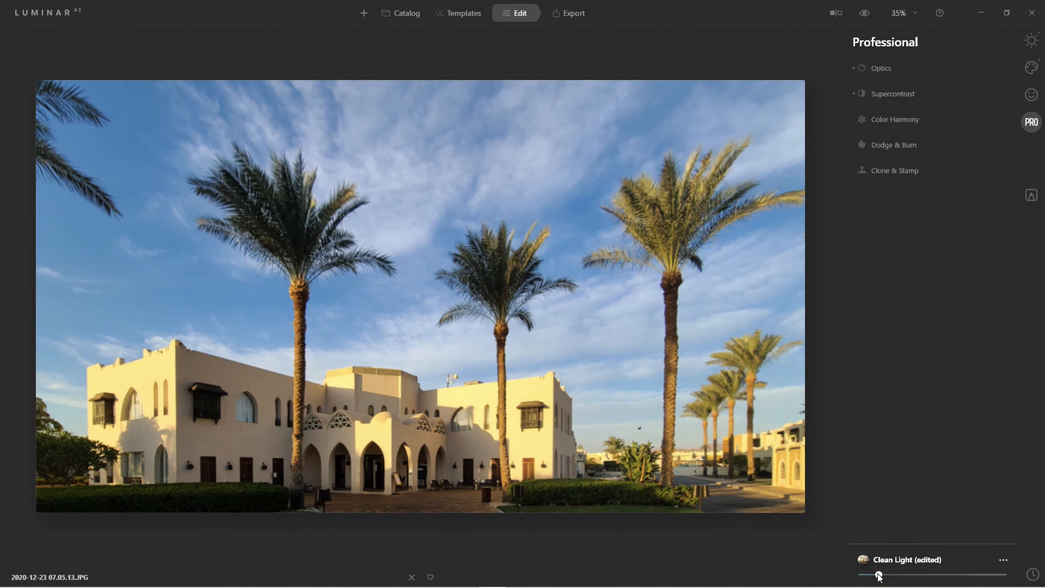
drag(878, 575, 1004, 575)
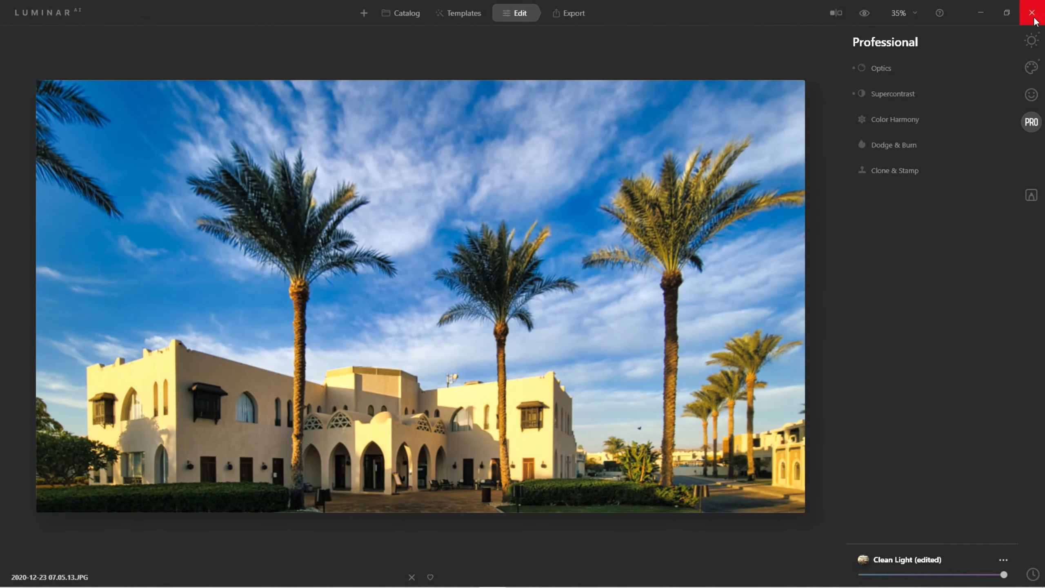
Review the vertical perspective correction in Composition AI and close the tool
click(1031, 40)
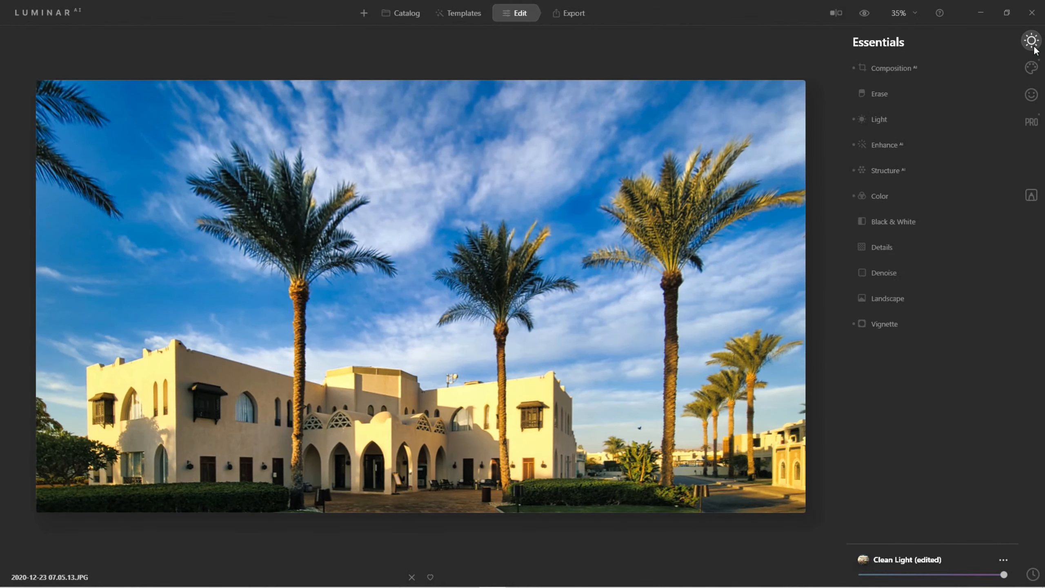
click(898, 71)
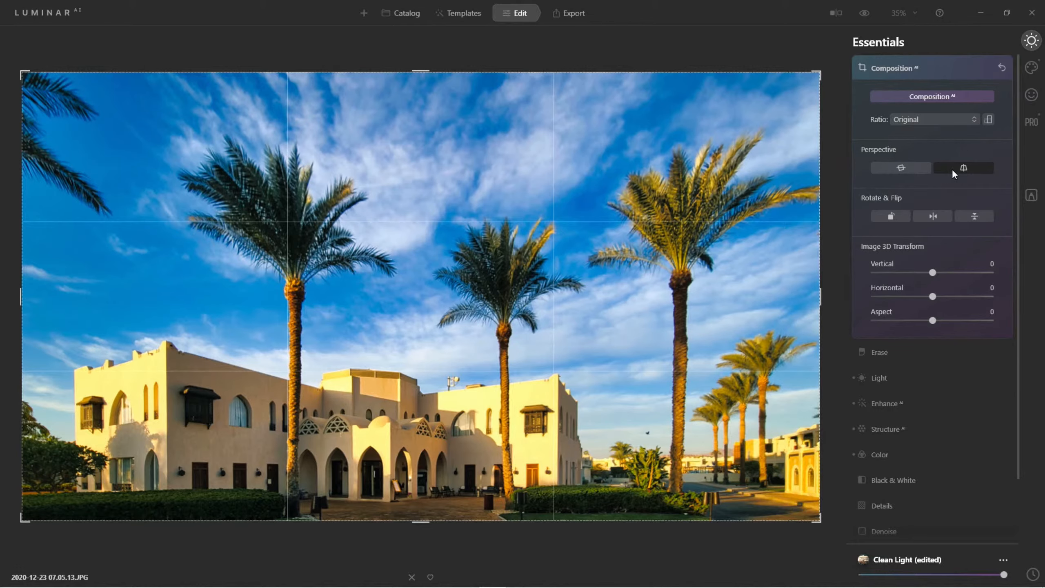
mouse_move(1005, 577)
mouse_down()
mouse_move(875, 575)
mouse_move(1004, 574)
mouse_up()
click(879, 67)
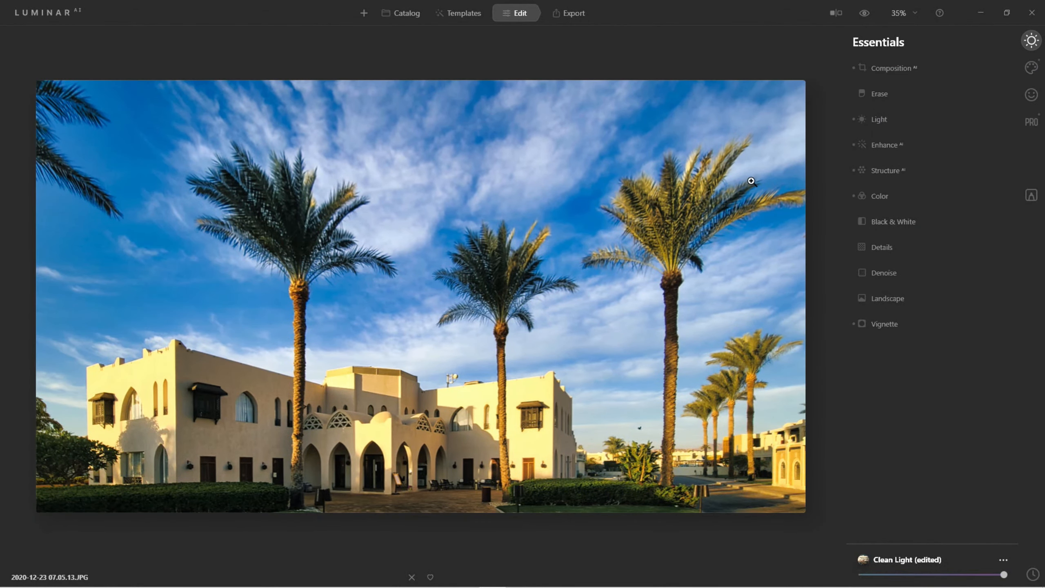
Copy the adjustments from the edited palm-and-building photo in the Egypt catalog folder
click(399, 16)
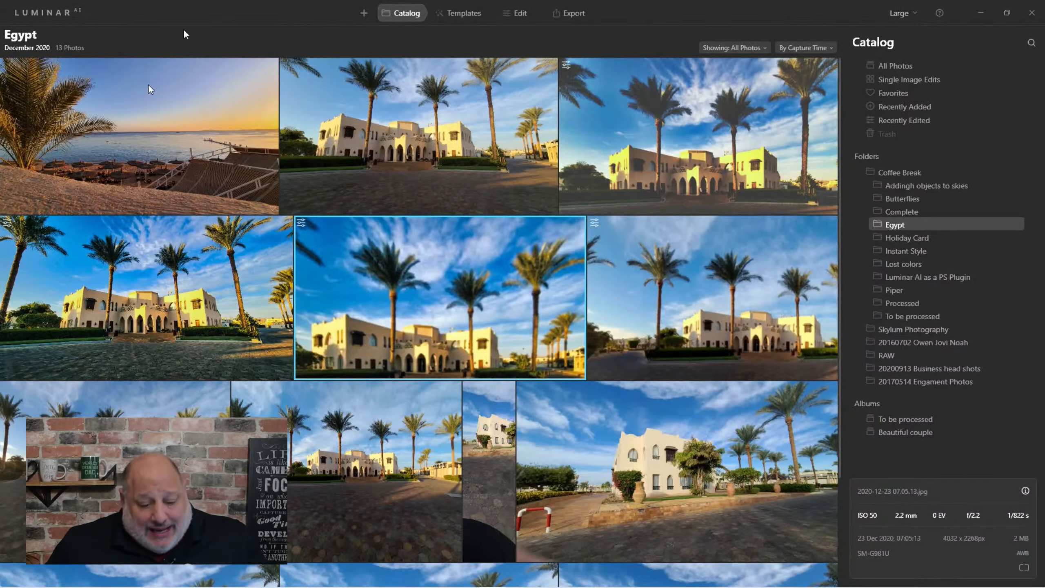
scroll(288, 60, down, 2)
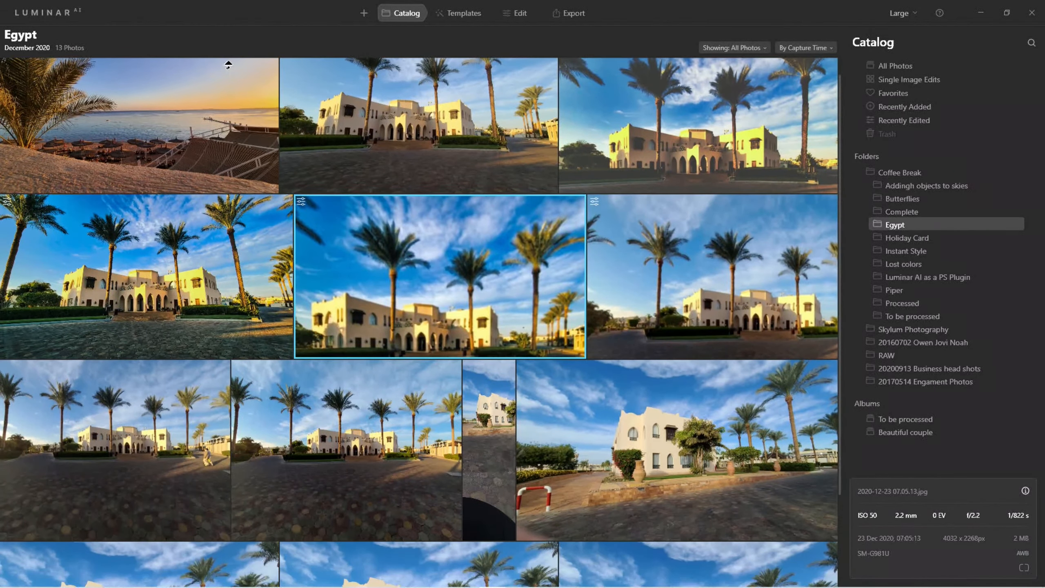
scroll(418, 210, down, 1)
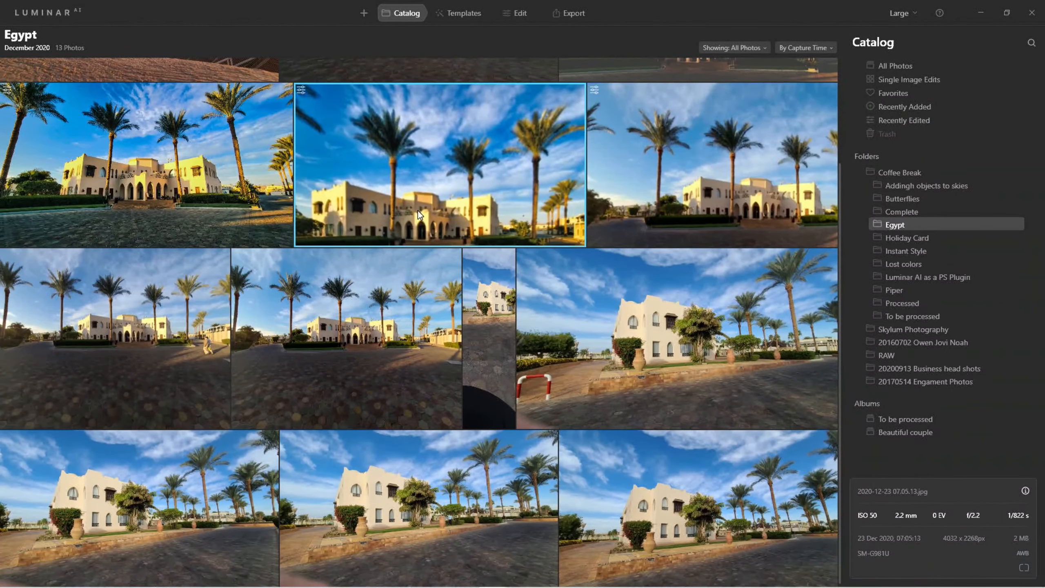
right_click(469, 164)
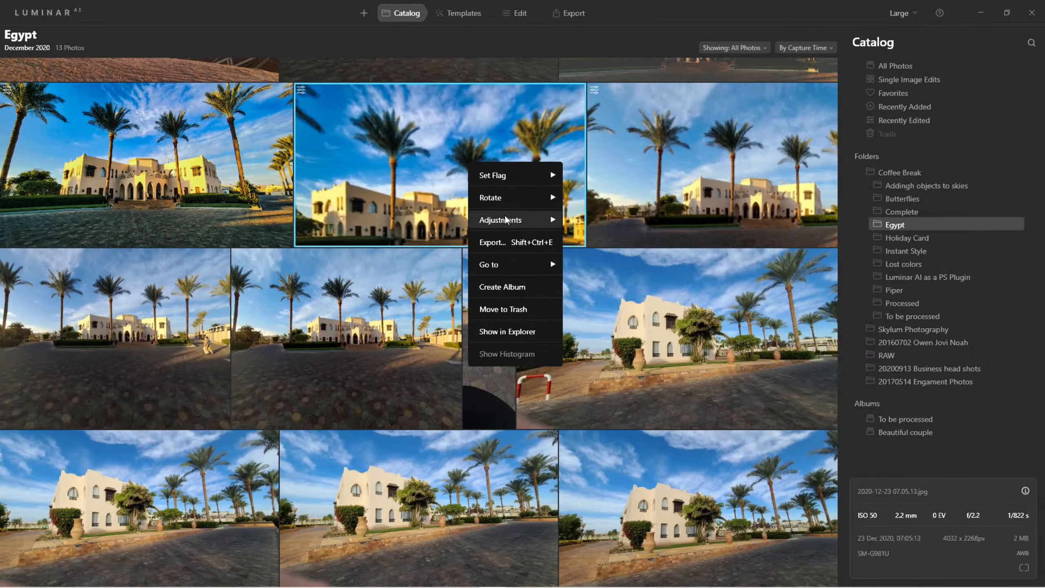
mouse_move(506, 220)
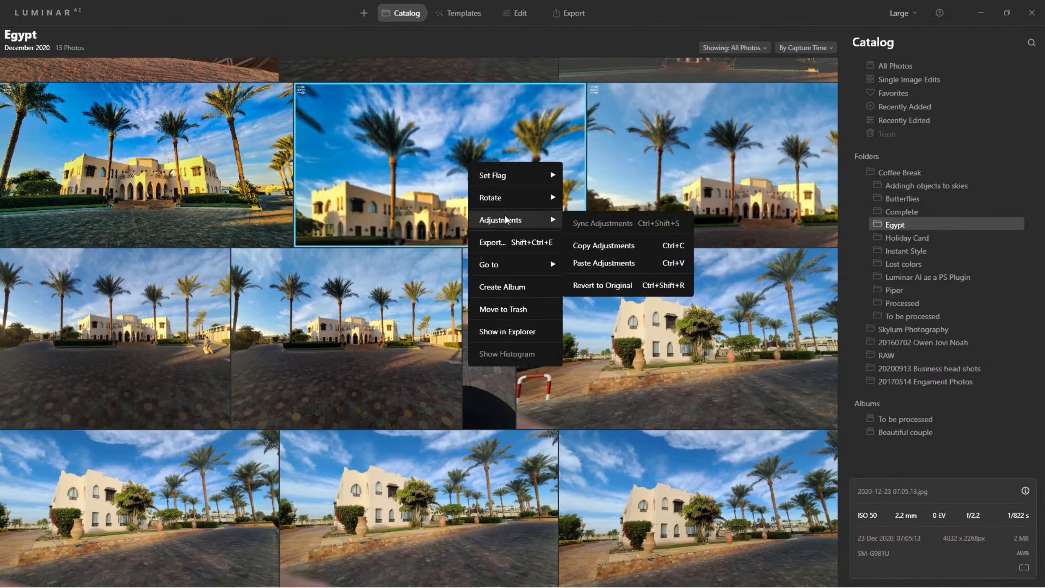
click(613, 248)
Open the Egypt photo of the white building with the red-and-white barrier and paste the copied adjustments onto it
scroll(612, 248, up, 3)
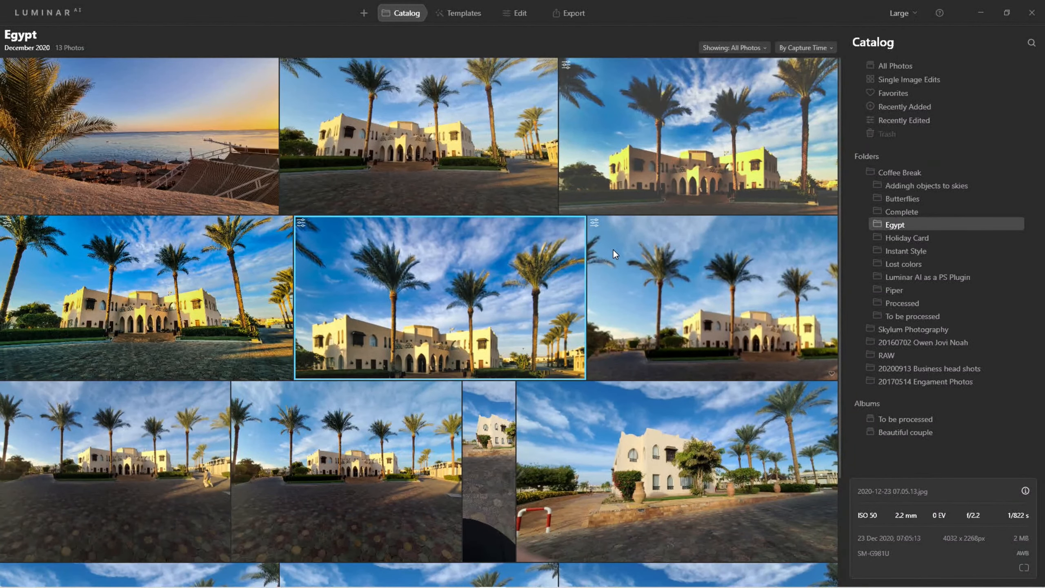
double_click(640, 482)
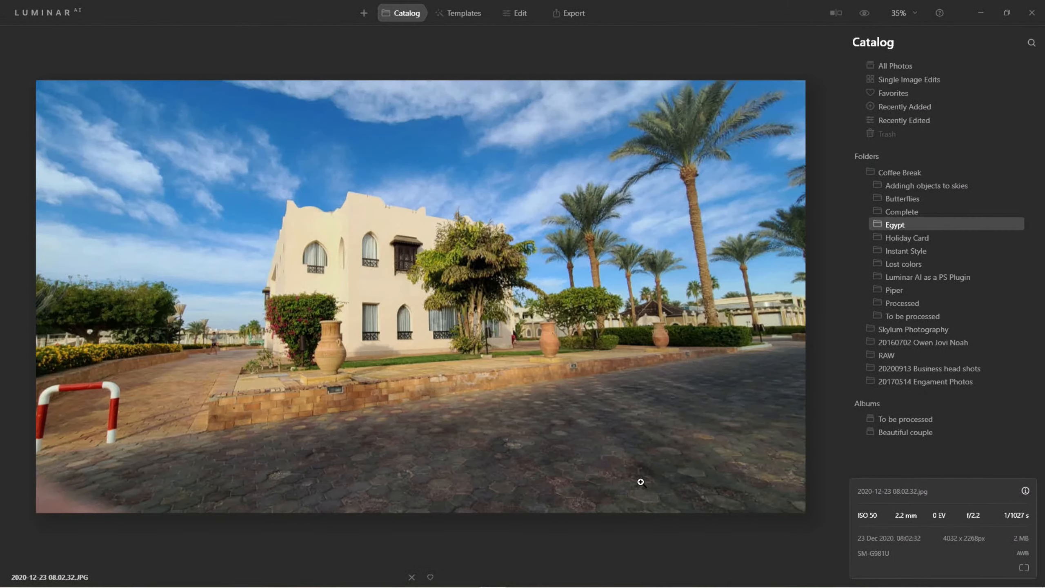
right_click(520, 275)
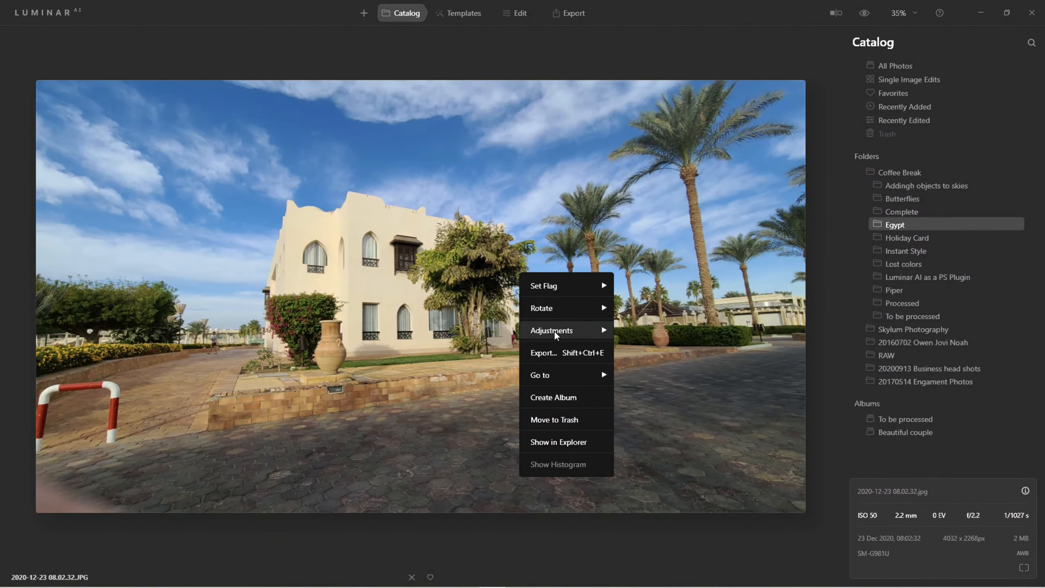
mouse_move(561, 330)
click(661, 372)
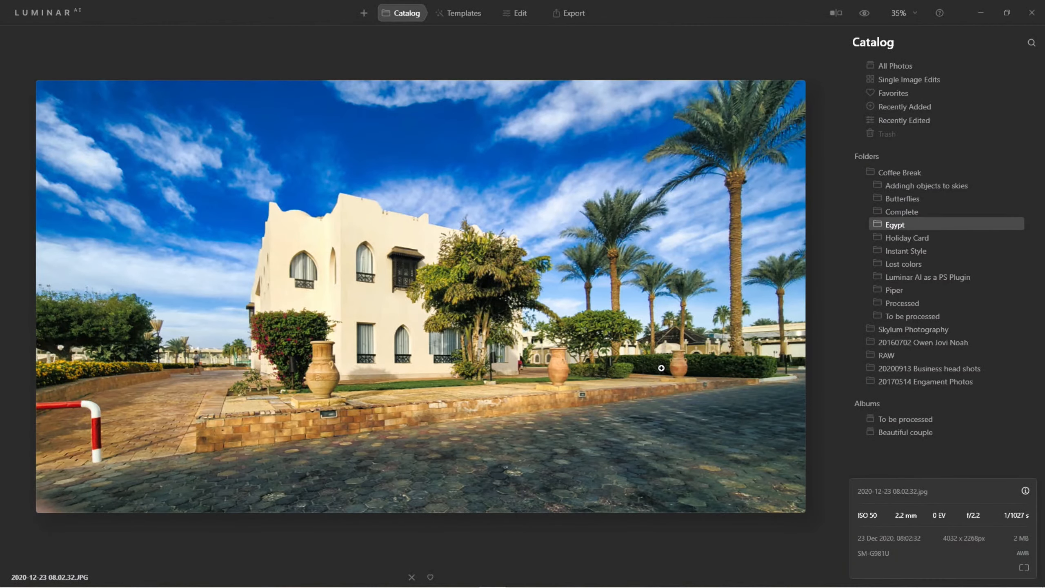
Open the pasted photo for editing and check its vertical perspective correction in Composition AI
click(523, 14)
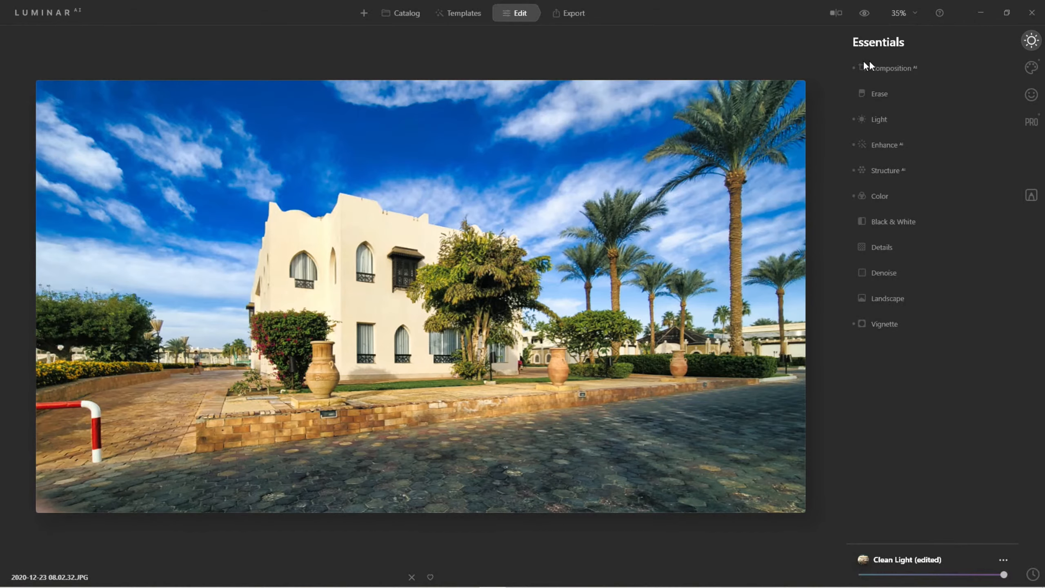
click(893, 68)
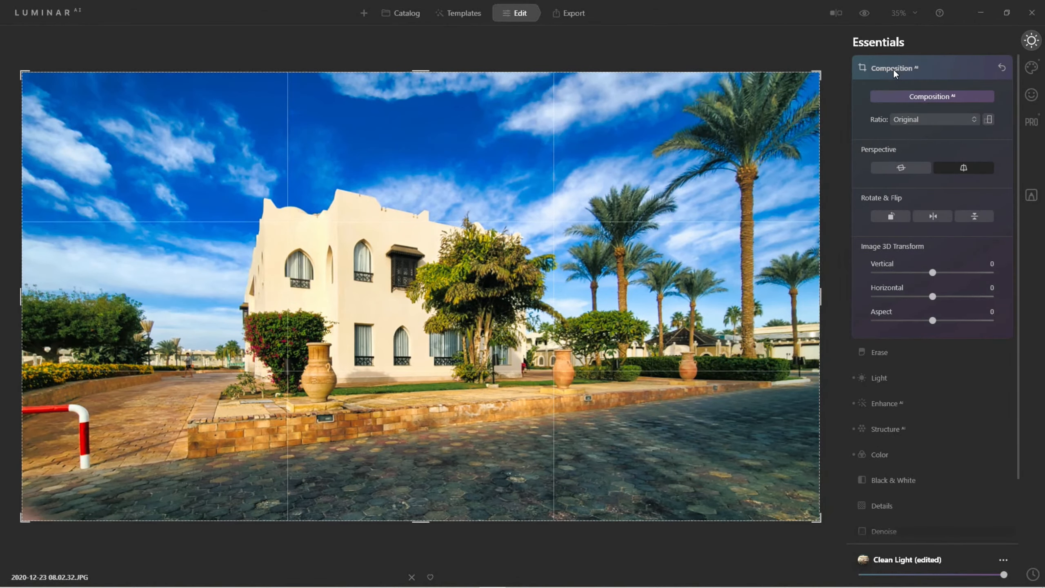
click(958, 169)
Try a Blue hue of -27 in the Color tool's HSL settings and reset the Blue hue to 0
click(890, 452)
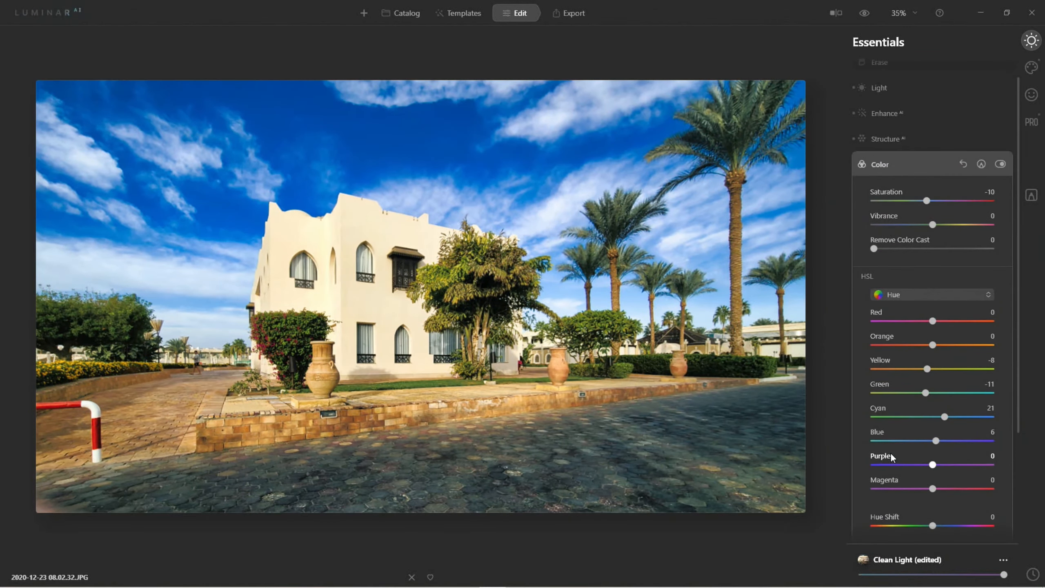
drag(937, 441, 884, 446)
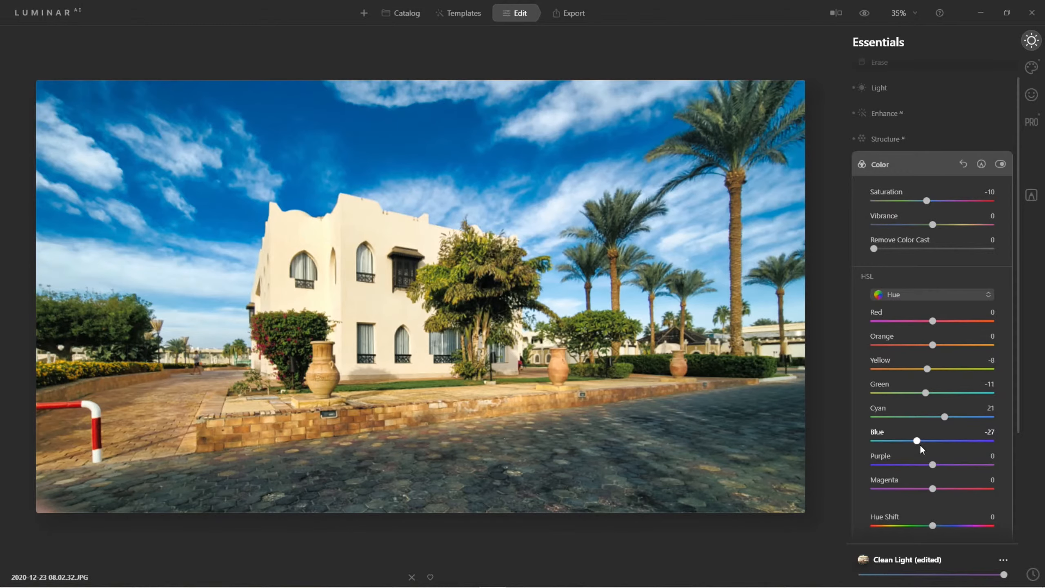
double_click(917, 441)
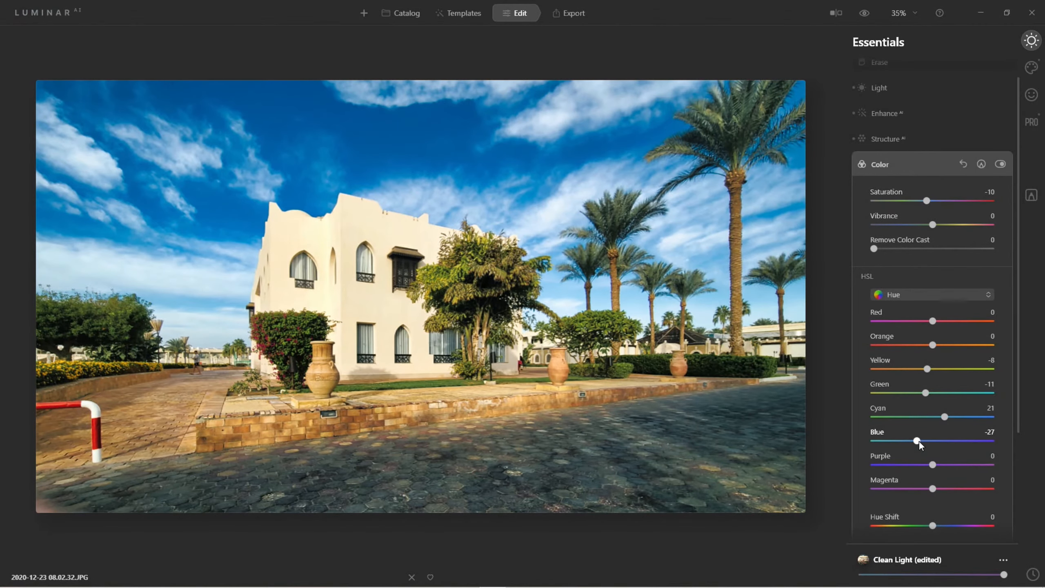
Set the HSL Blue luminance to 15 and the HSL Blue saturation to -17
click(905, 289)
click(909, 352)
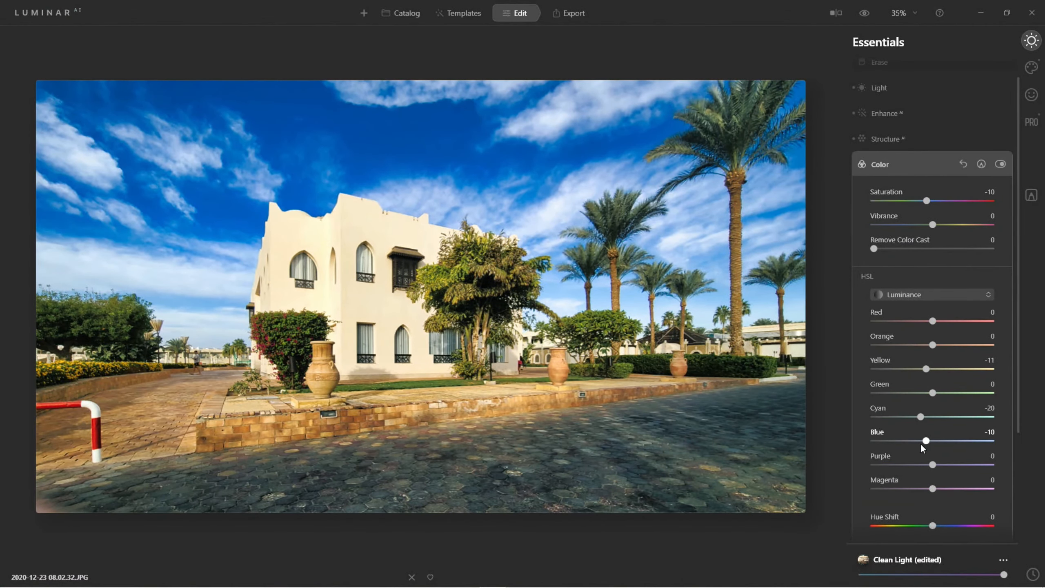
mouse_move(924, 442)
mouse_down()
mouse_move(884, 440)
mouse_move(937, 439)
mouse_up()
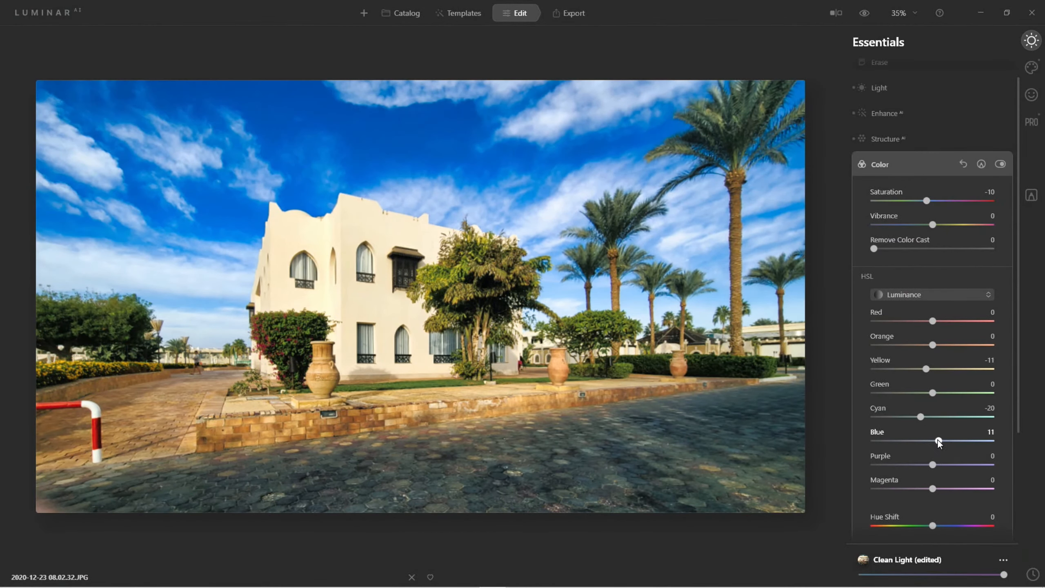
click(918, 290)
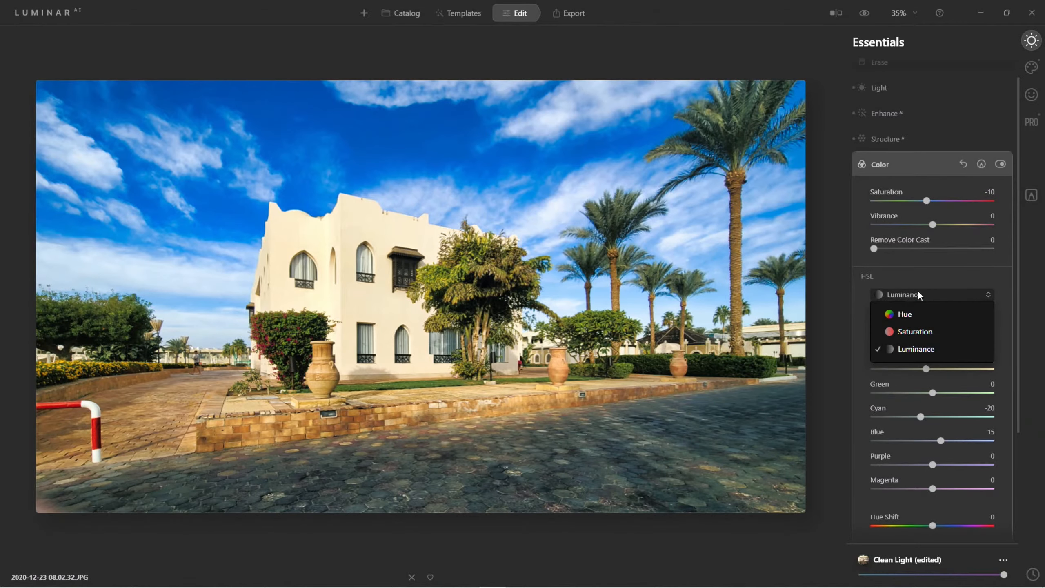
click(925, 331)
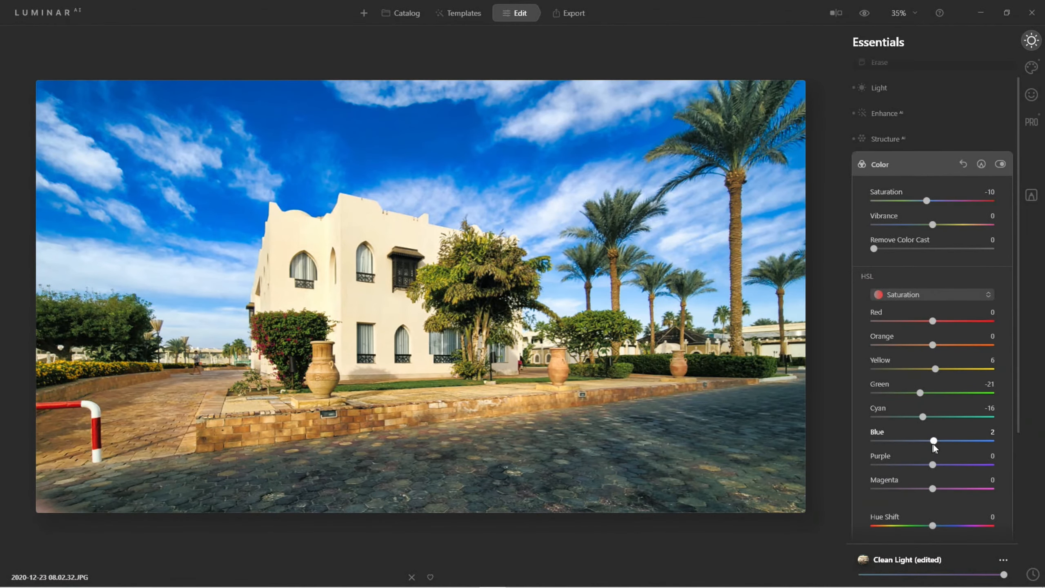
drag(925, 442, 924, 441)
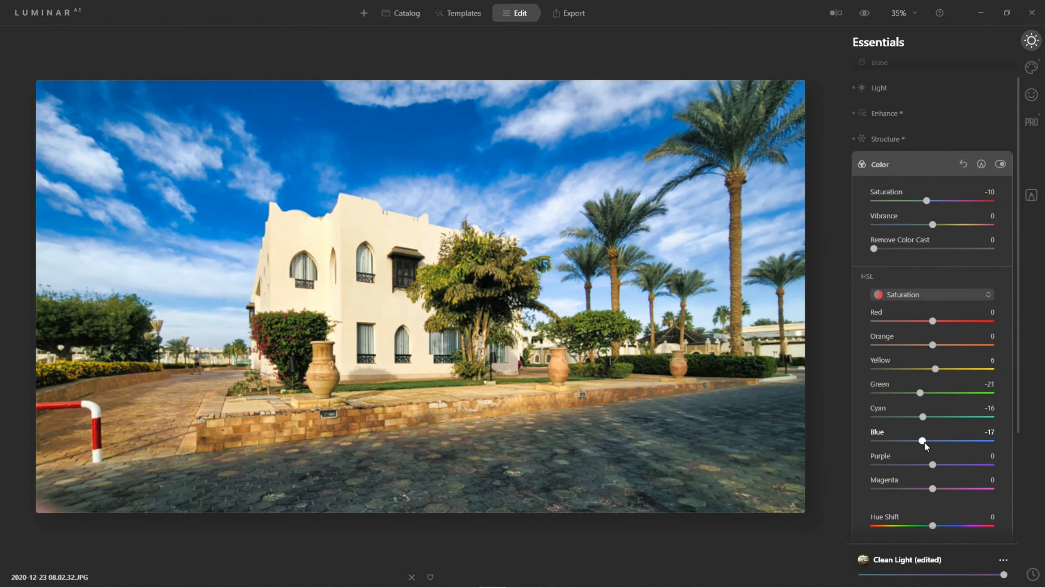
Set the Supercontrast Highlights Contrast to 47 and Highlights Balance to 32, and return to the catalog
click(1031, 123)
click(897, 94)
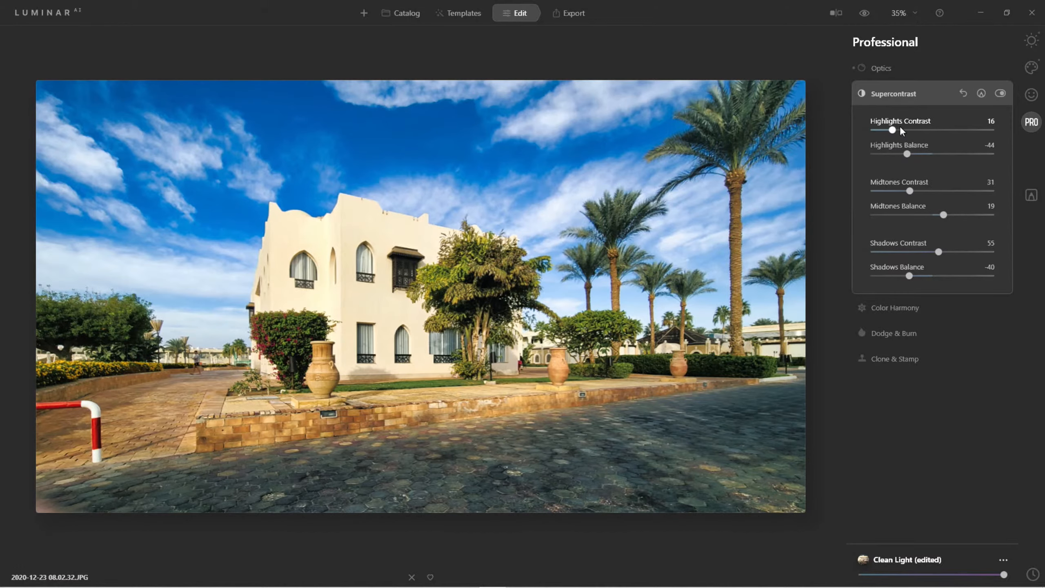
drag(892, 130, 929, 135)
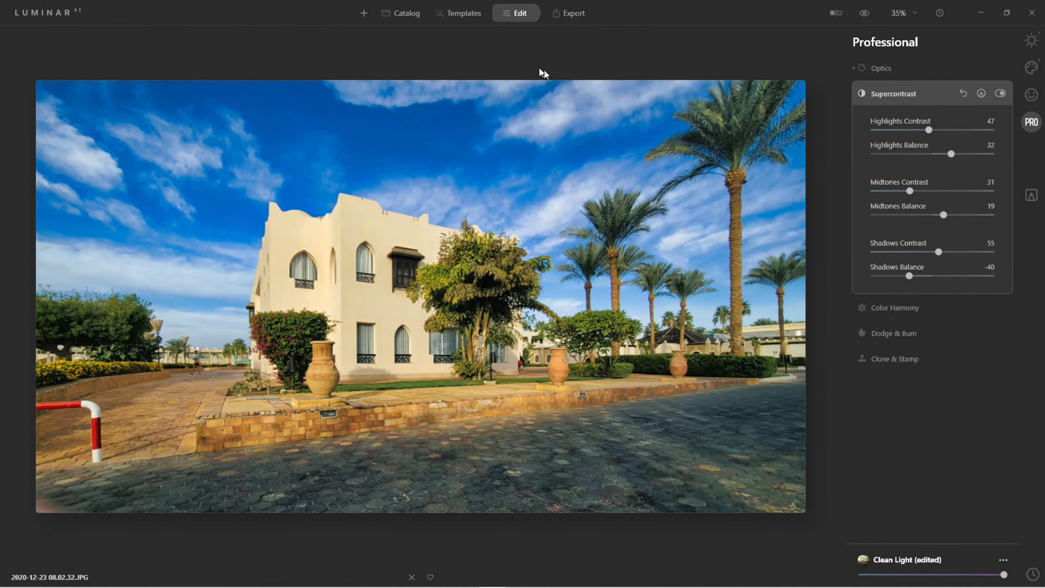
click(409, 12)
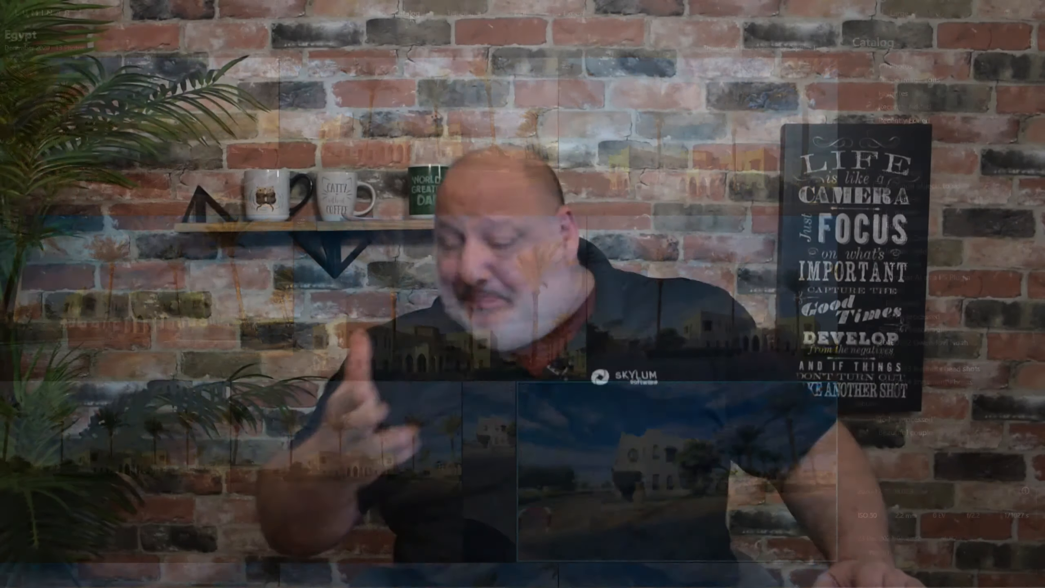